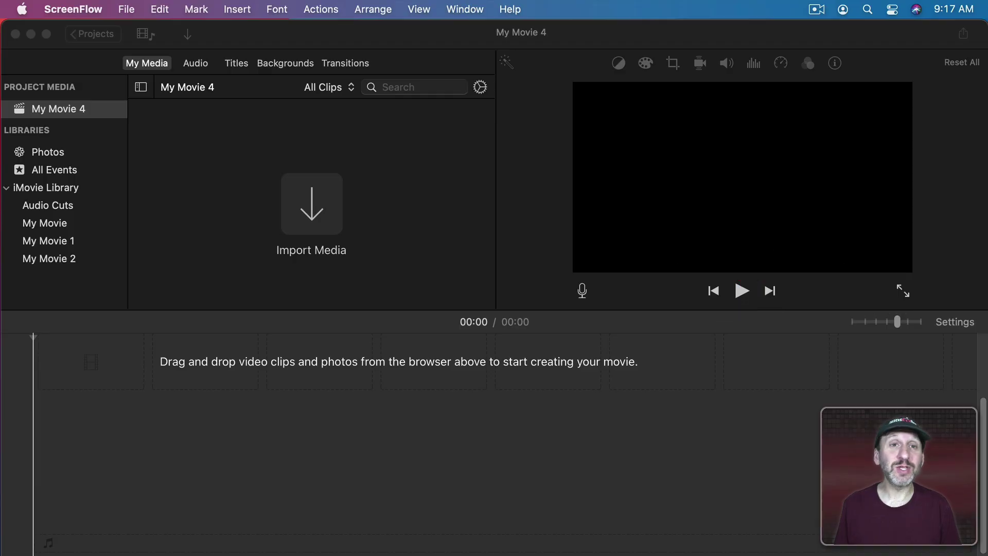
Add the 36-second beach video to the timeline and switch the browser to audio content
drag(31, 152, 130, 362)
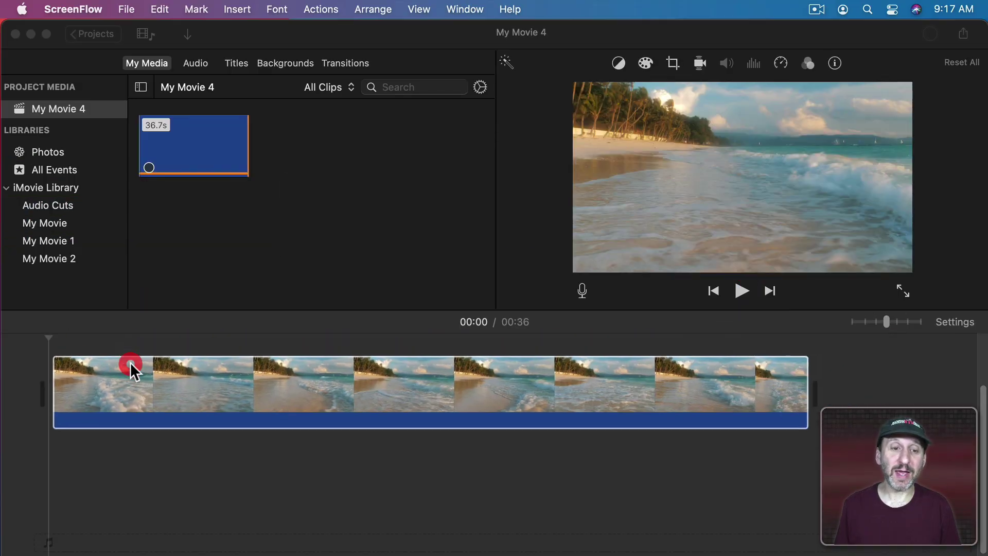
click(136, 425)
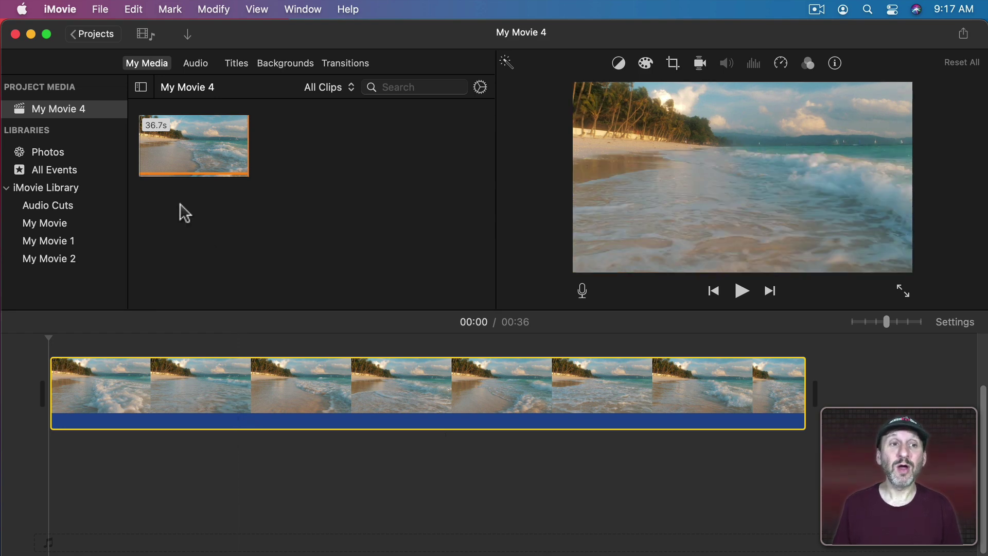
click(146, 135)
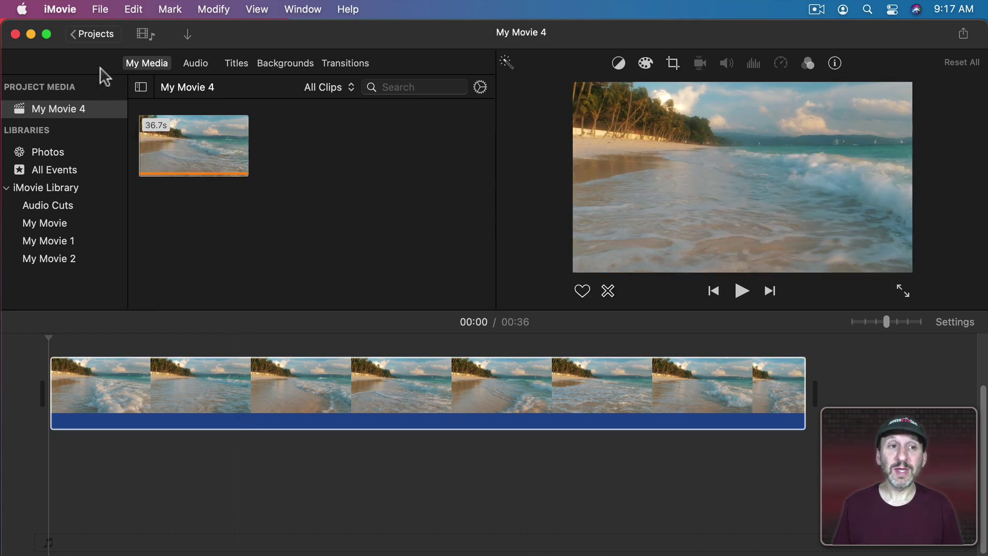
click(195, 64)
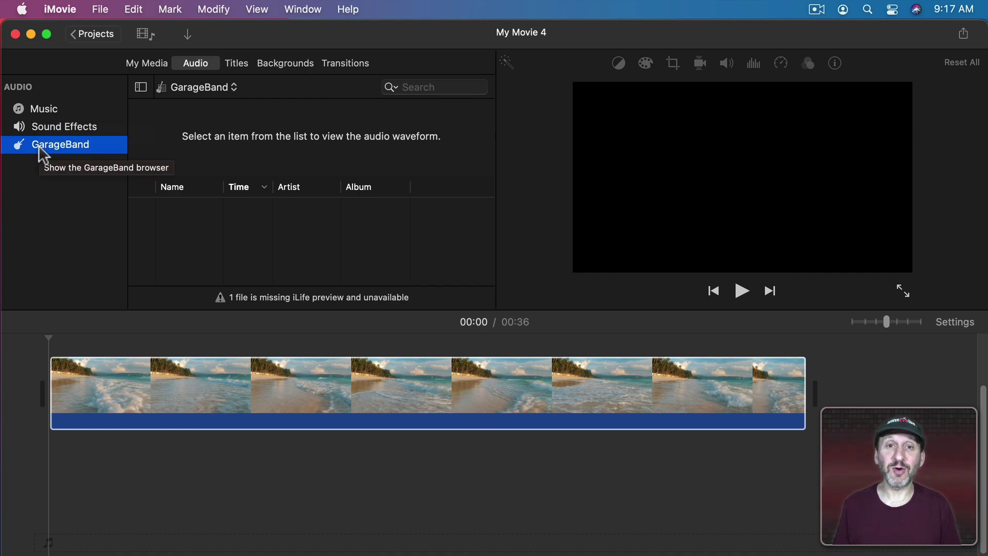
Show the sound effects library and pick the iLife Sound Effects collection
click(61, 130)
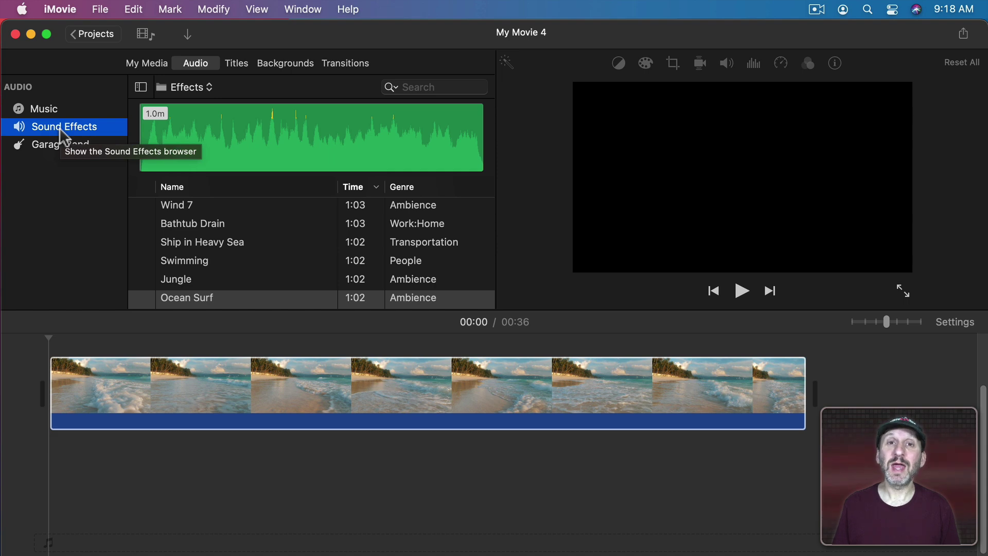
click(190, 88)
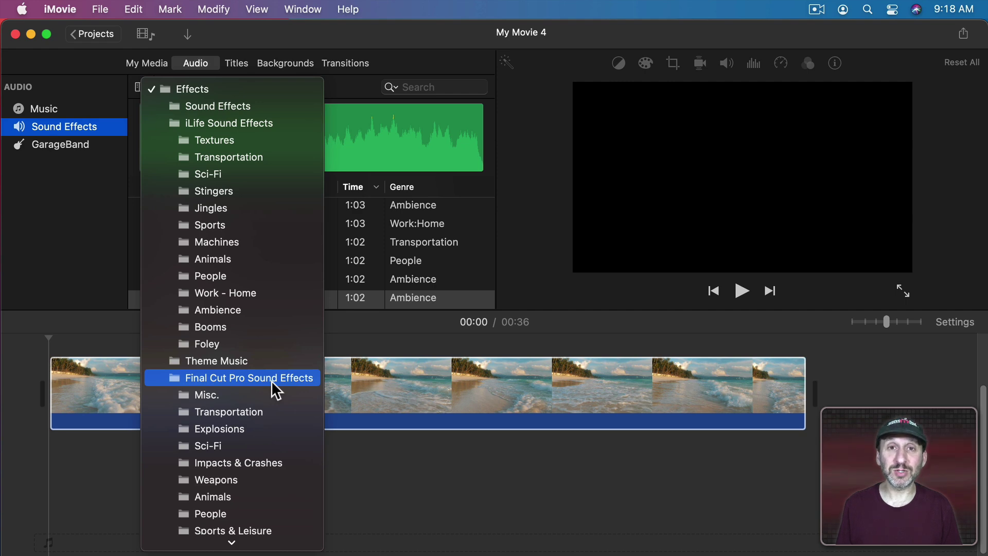
mouse_move(242, 547)
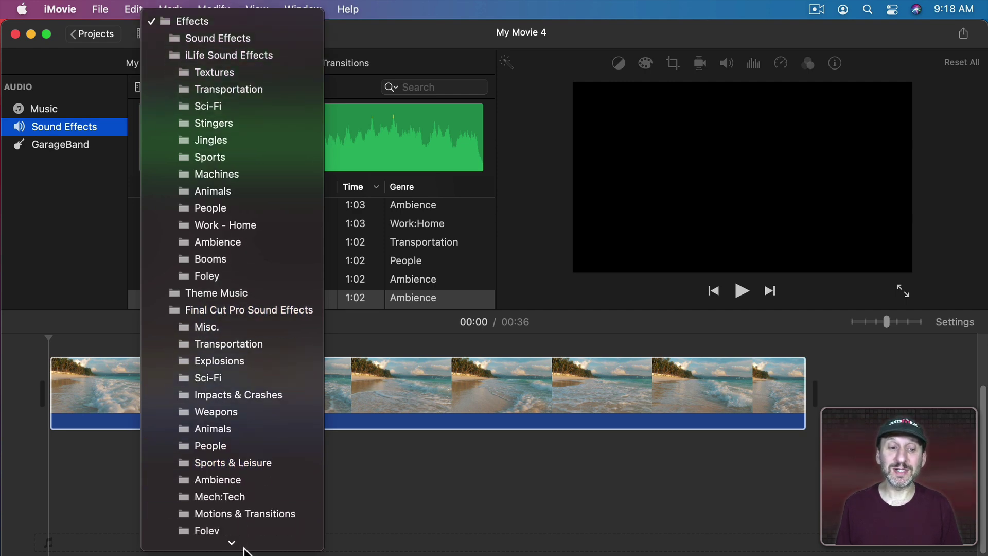
scroll(246, 333, up, 1)
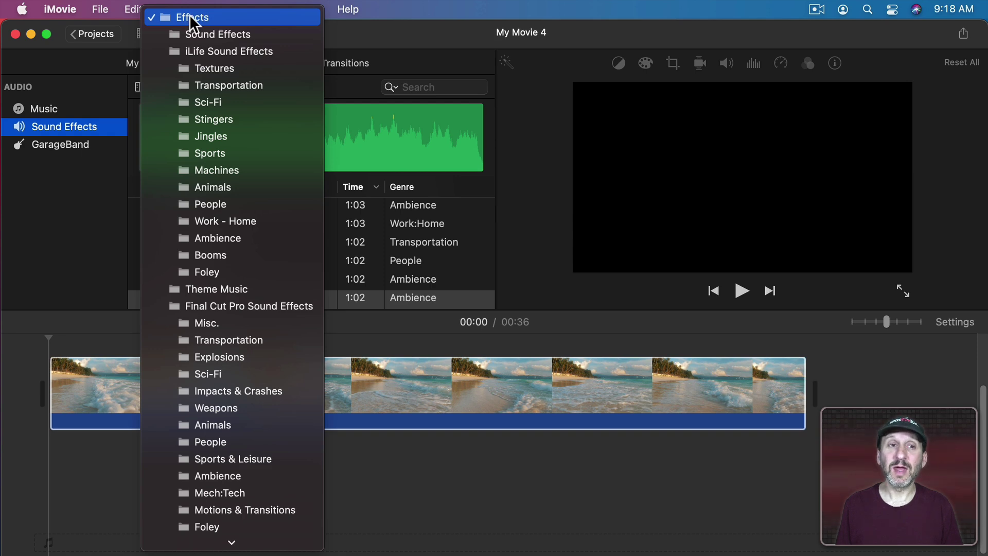
click(212, 53)
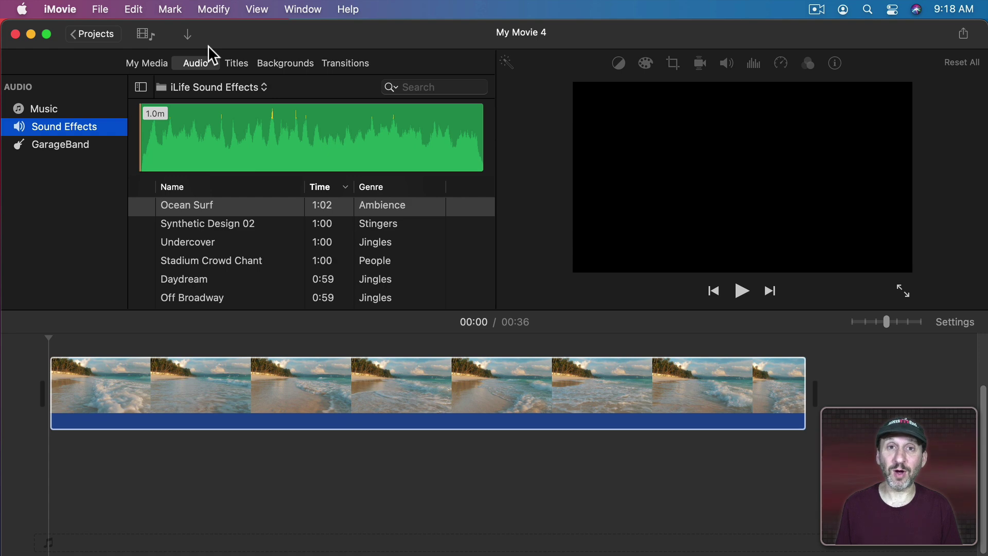
Search the sound effects for 'ocean' and preview Ocean Surf
click(422, 86)
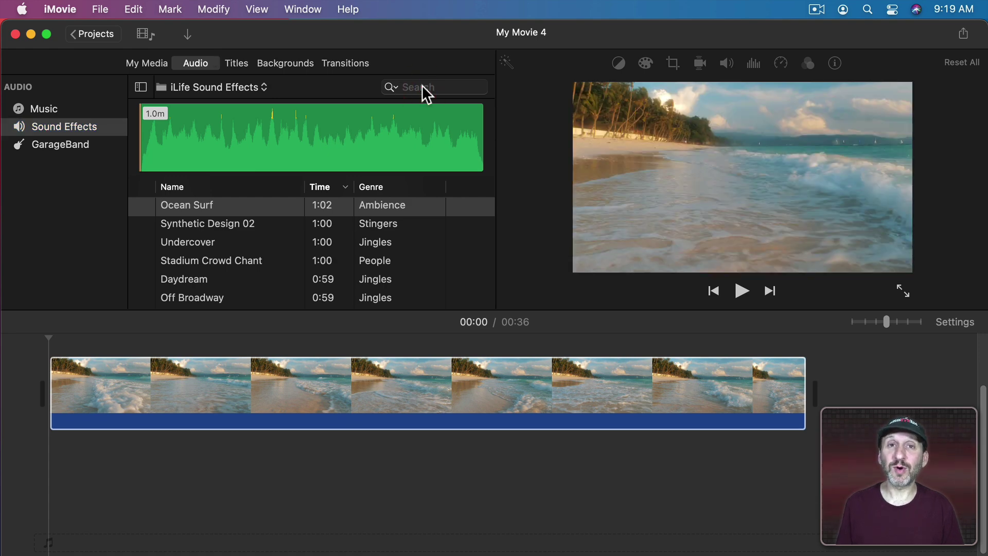
text(ocean)
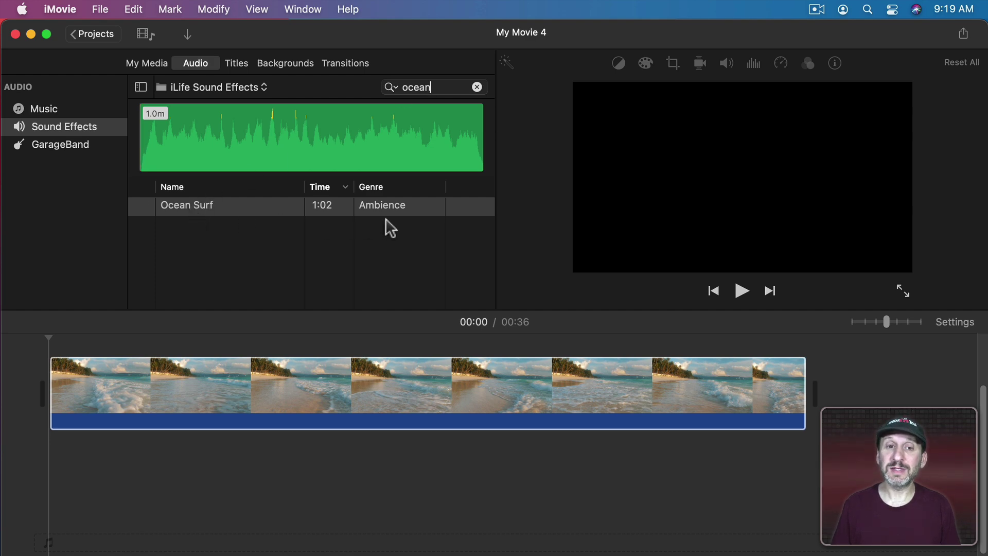
click(212, 210)
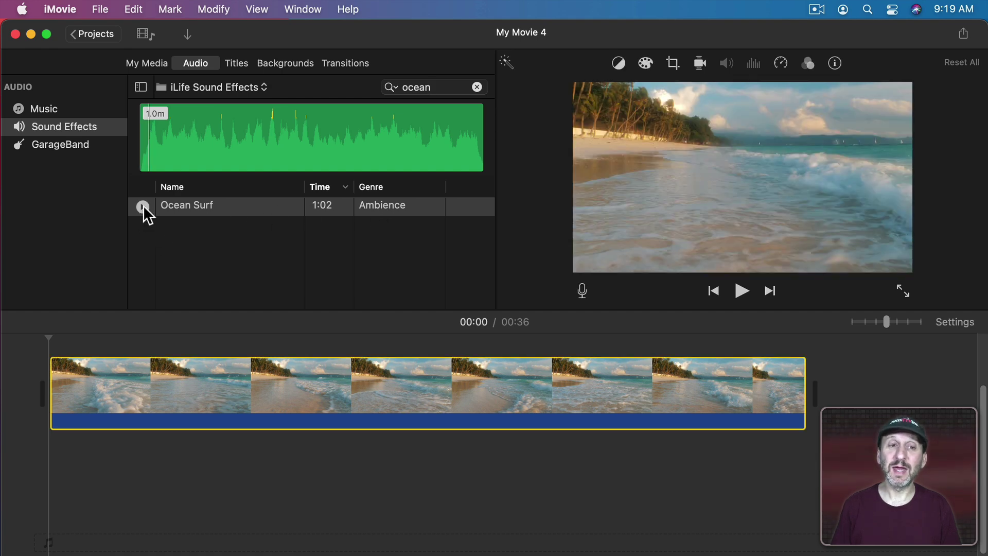
click(144, 208)
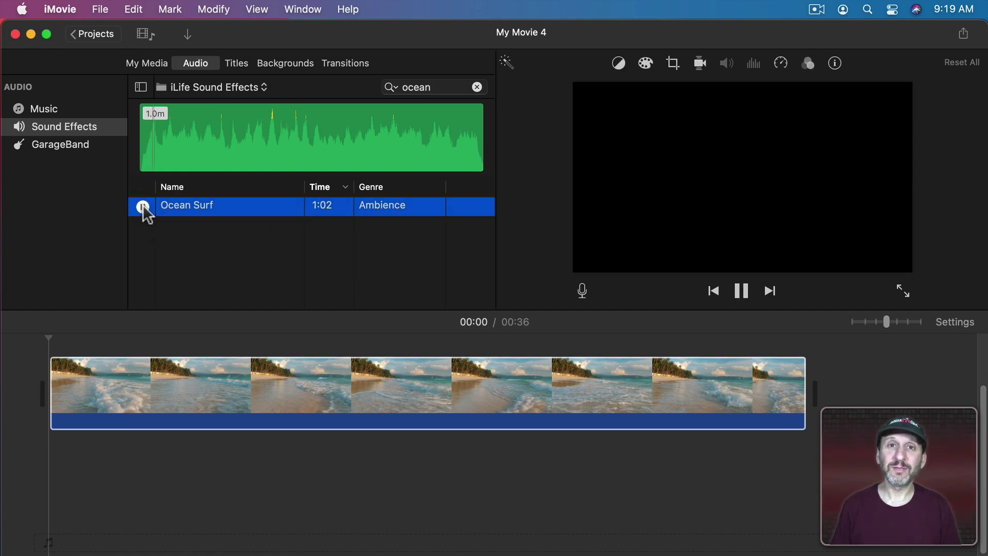
click(143, 206)
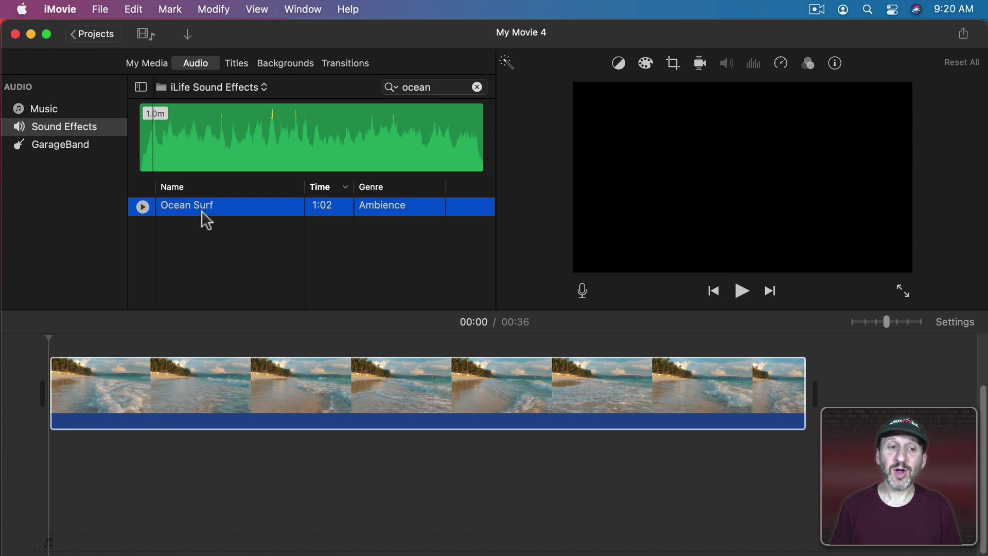
Place Ocean Surf under the beach video, aligned to the movie's start, and play it back
drag(207, 220, 104, 375)
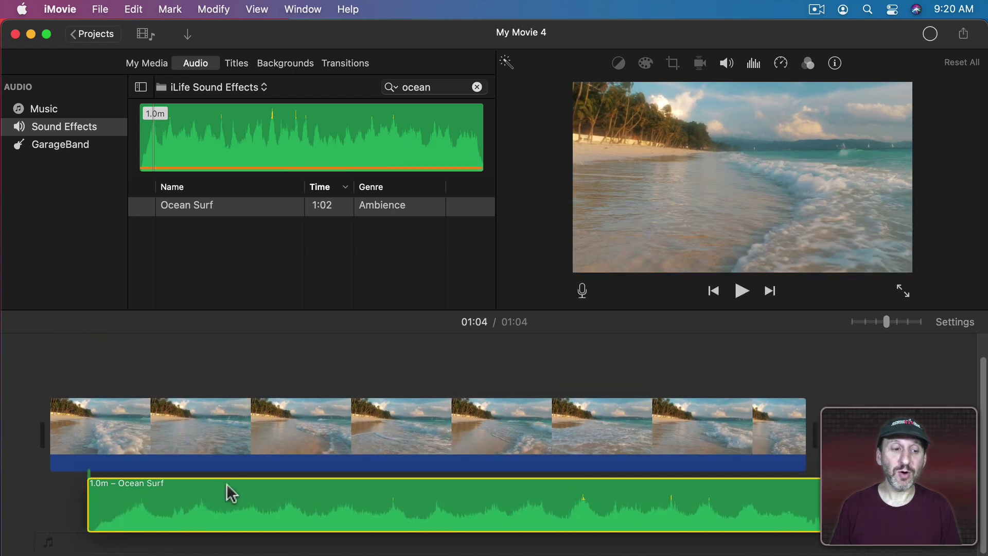
drag(231, 494, 194, 486)
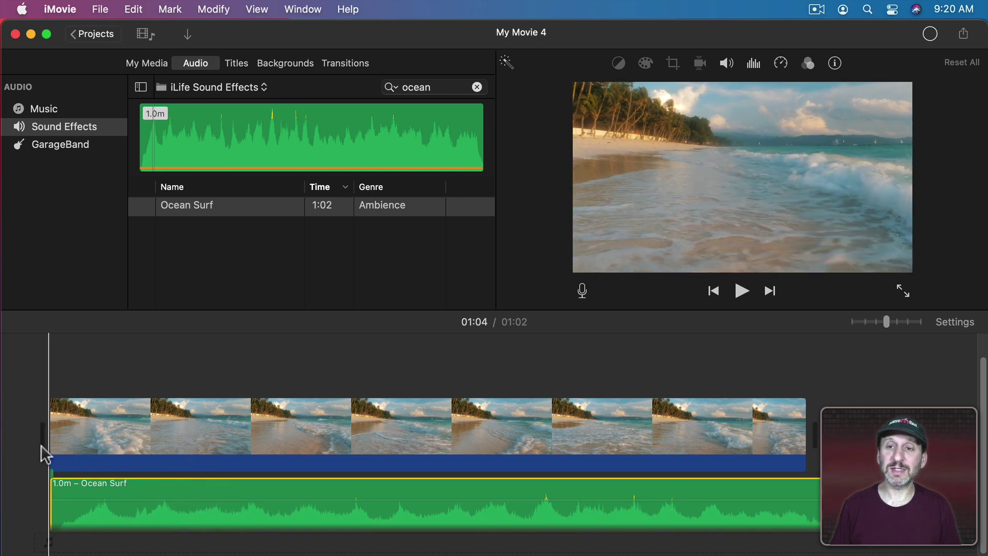
key(space)
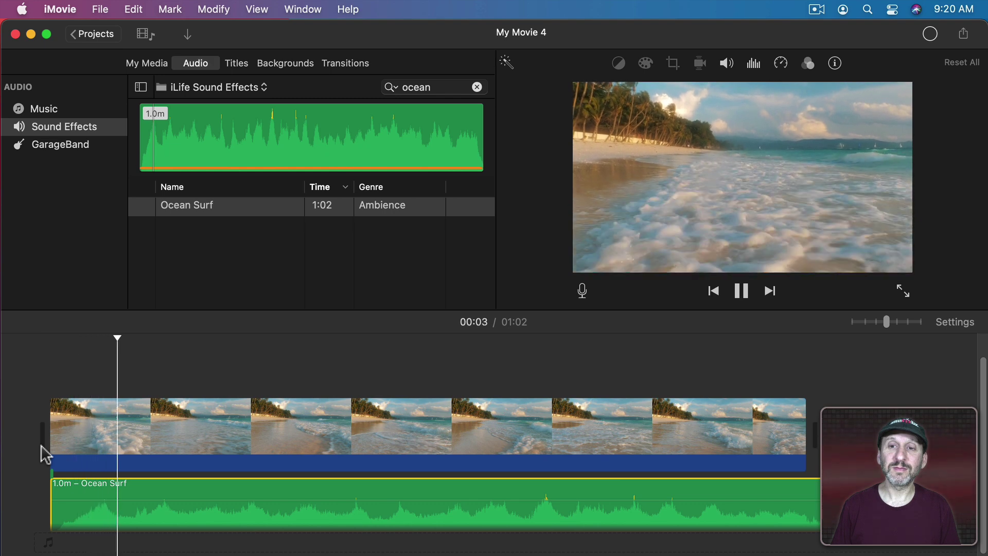
key(space)
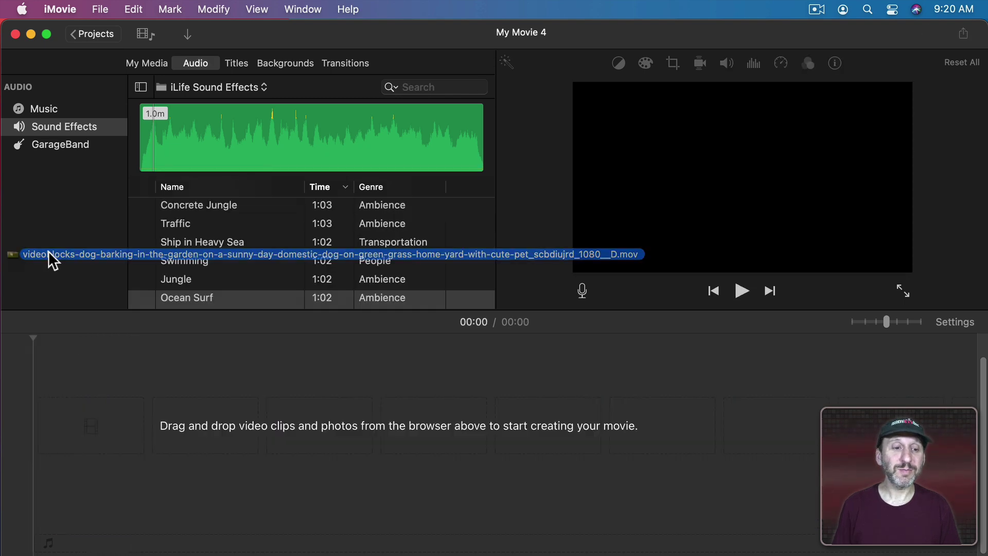
Add the 9.5-second dog video to the empty timeline, play it, and set the playhead about one second in
drag(48, 251, 70, 427)
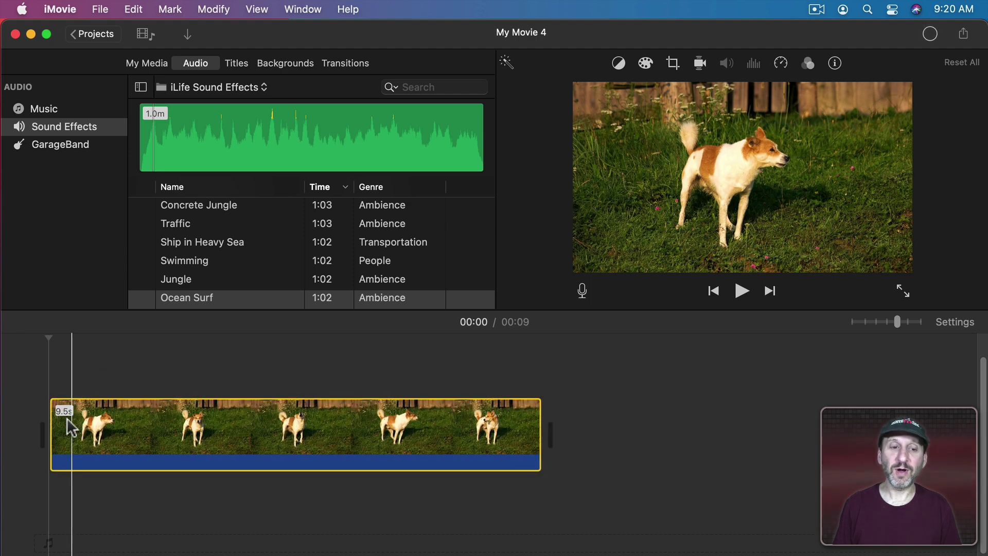
key(space)
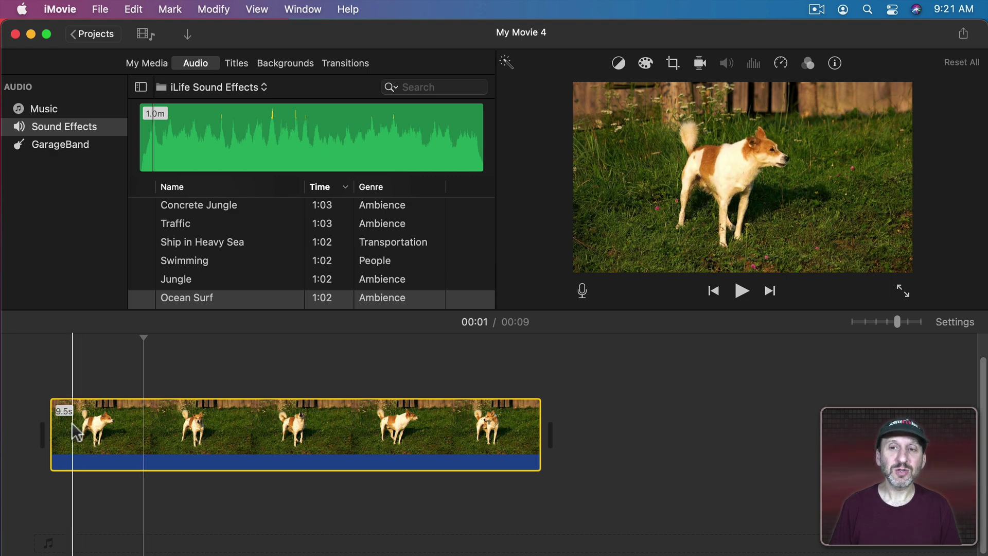
click(102, 432)
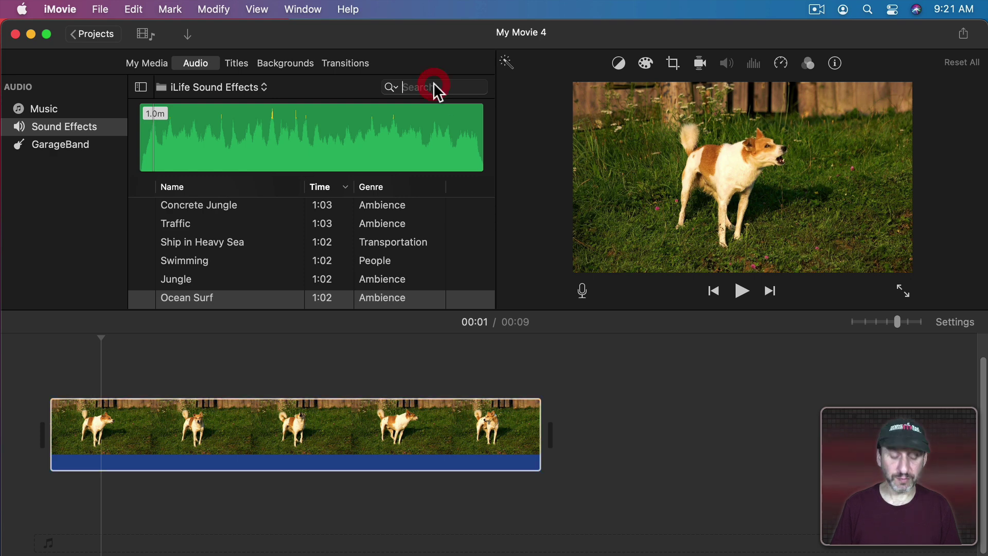
Find and preview the 'bark' effect, drop Bark under the dog clip near 00:01, and play it
text(bark)
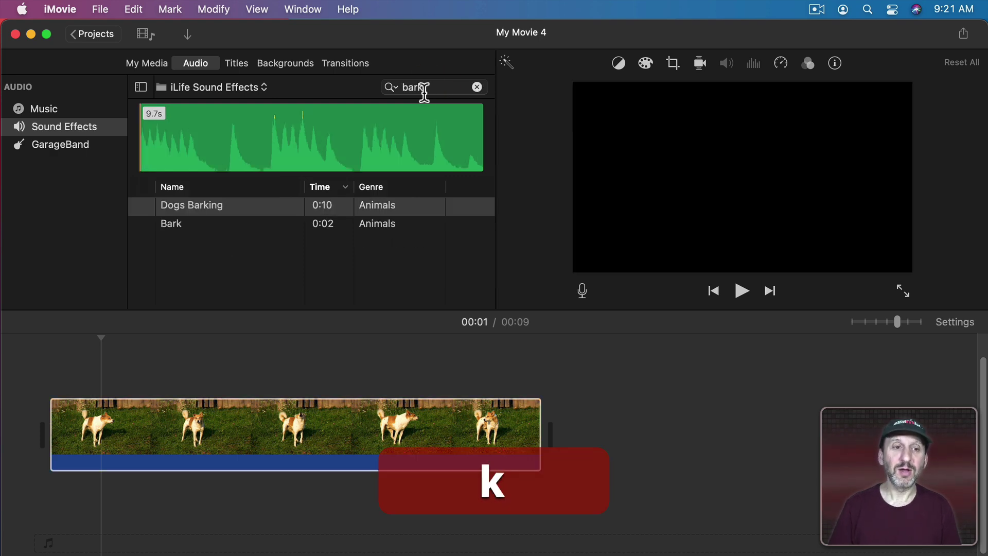
mouse_move(203, 228)
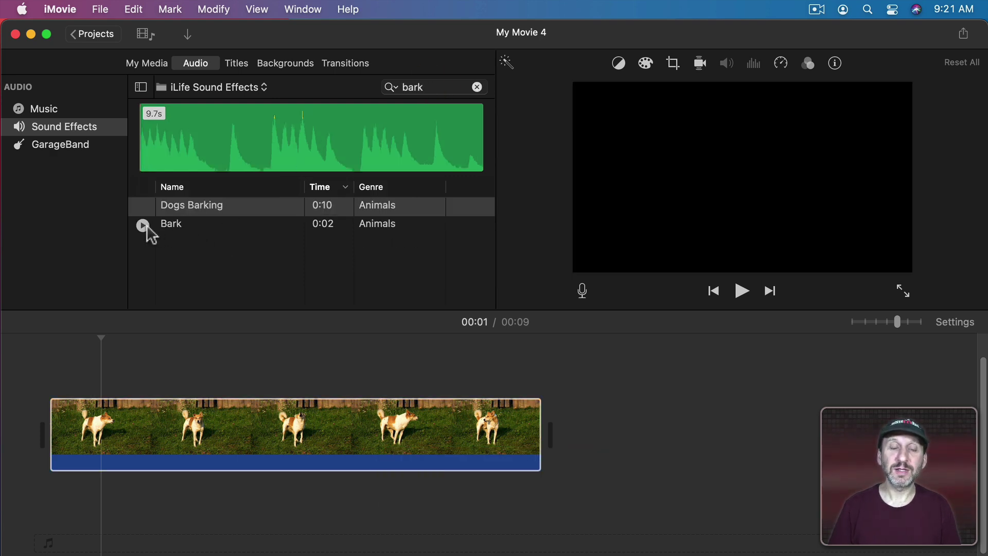
click(146, 228)
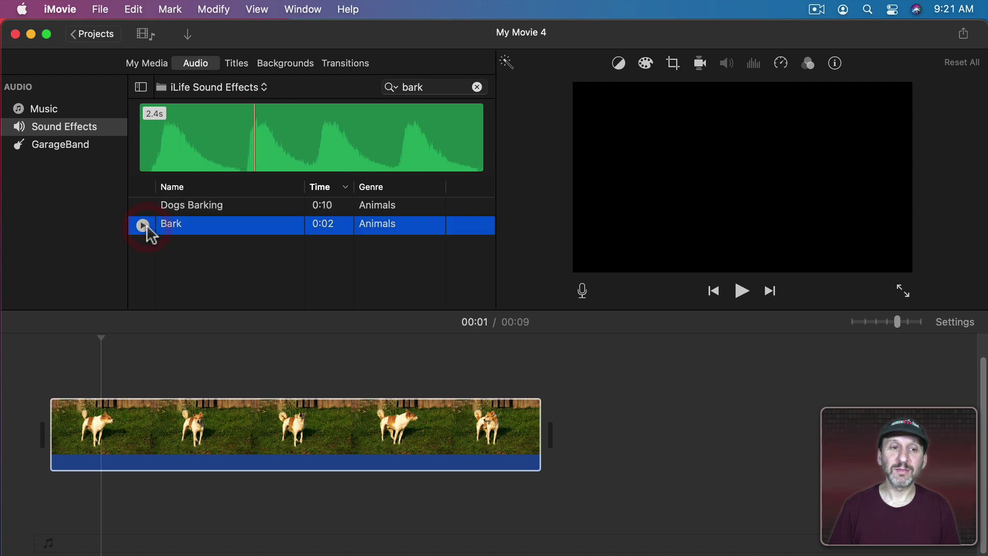
drag(181, 236, 99, 511)
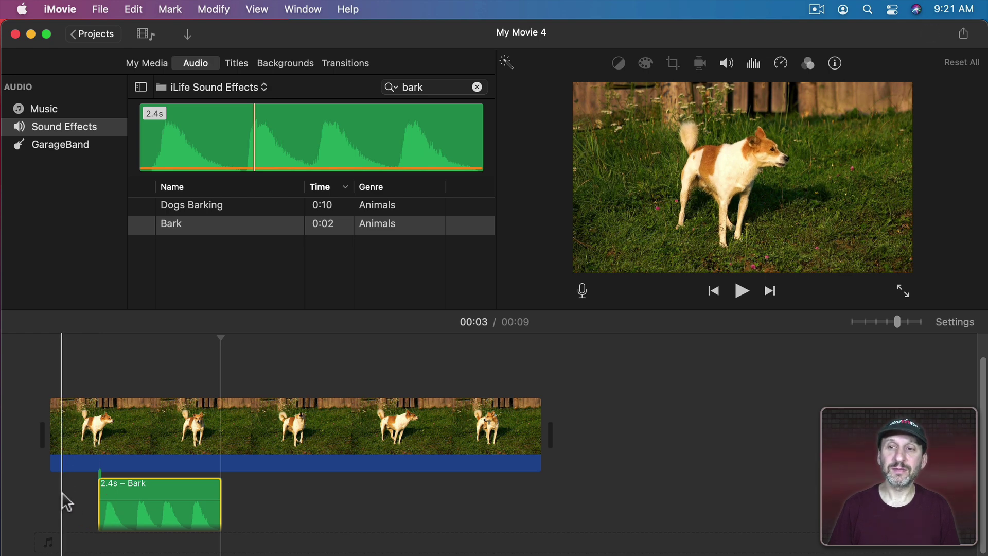
key(space)
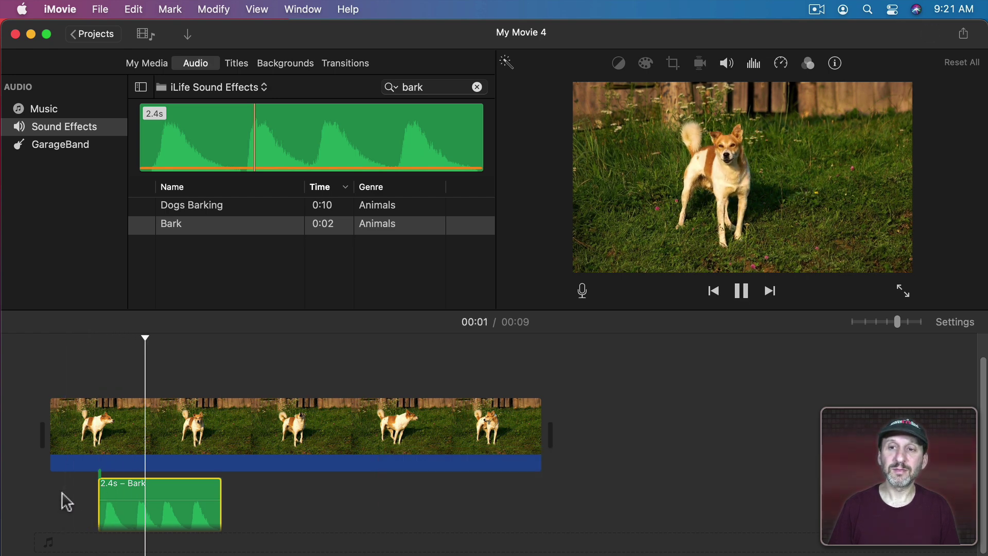
key(space)
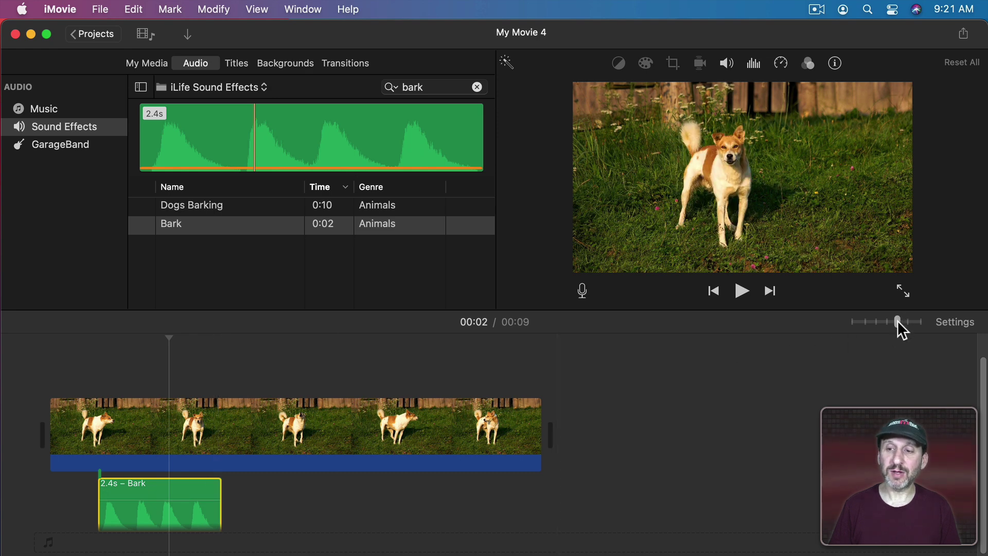
Zoom the timeline in fully and add three markers at the dog's barks
drag(902, 321, 919, 321)
scroll(255, 517, left, 5)
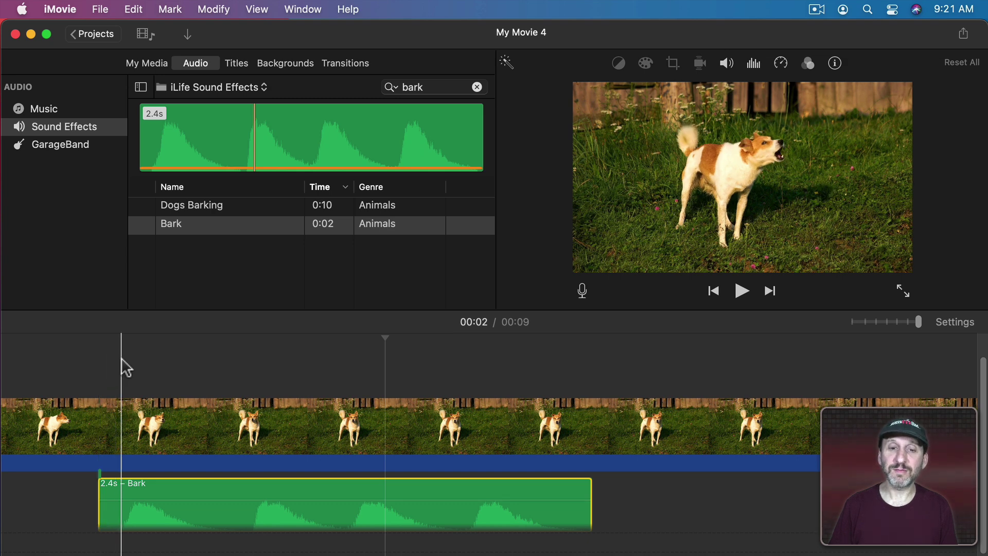
click(121, 433)
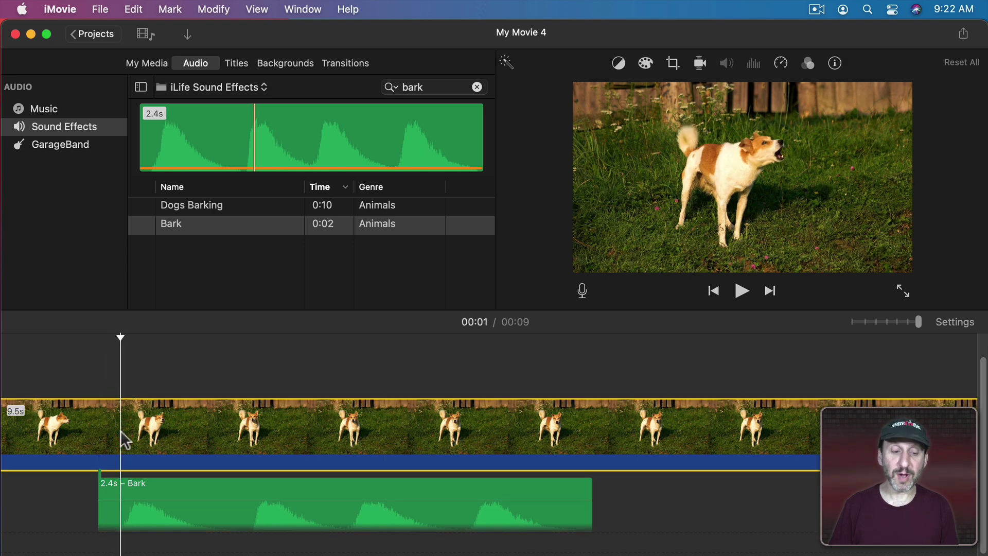
key(m)
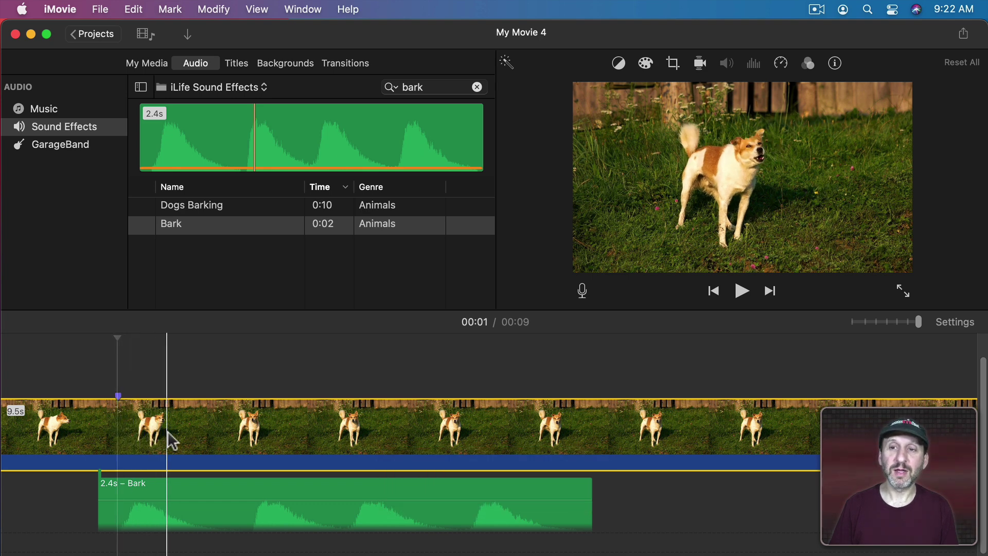
key(m)
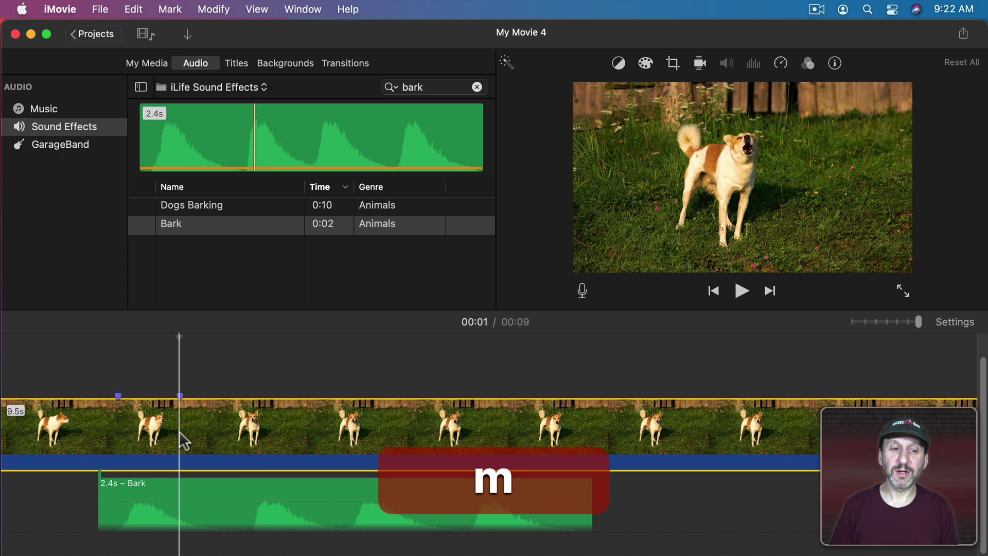
click(242, 435)
key(m)
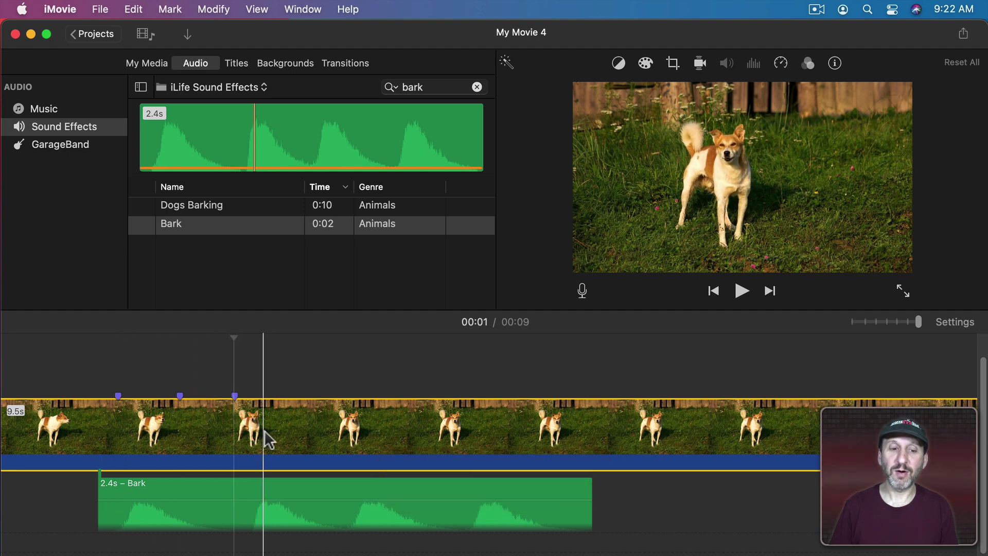
scroll(199, 496, left, 1)
scroll(198, 496, down, 1)
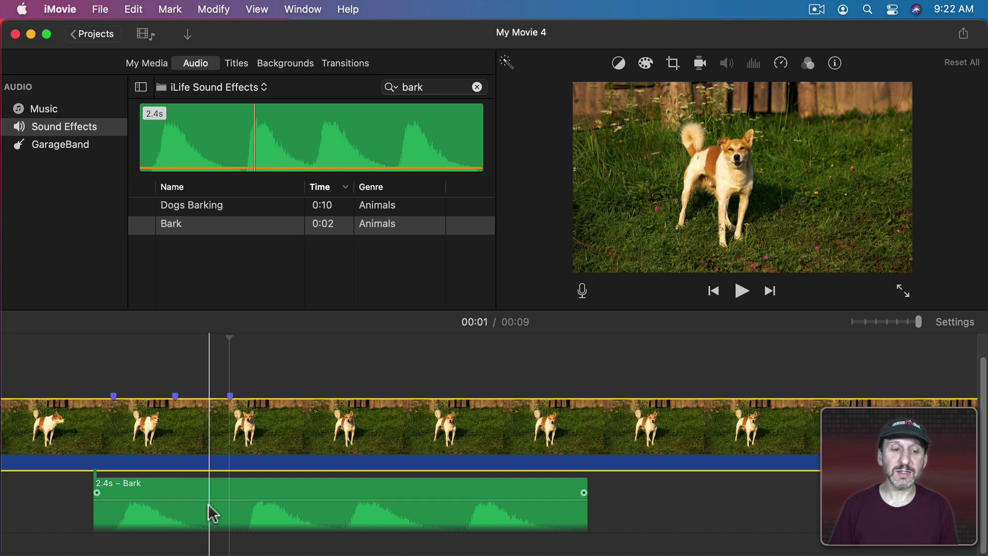
Split the Bark clip into three single barks and delete the 0.7s leftover piece
click(196, 487)
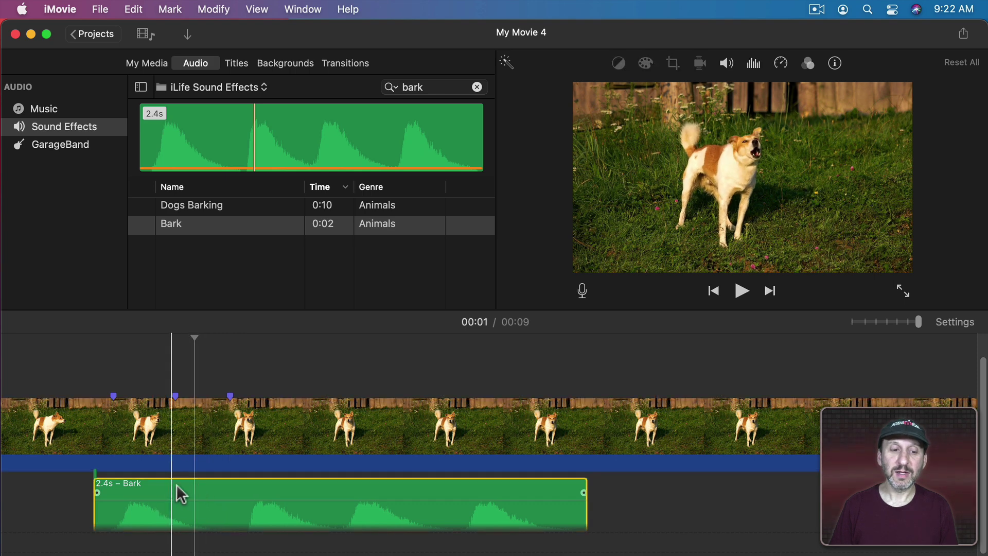
click(218, 487)
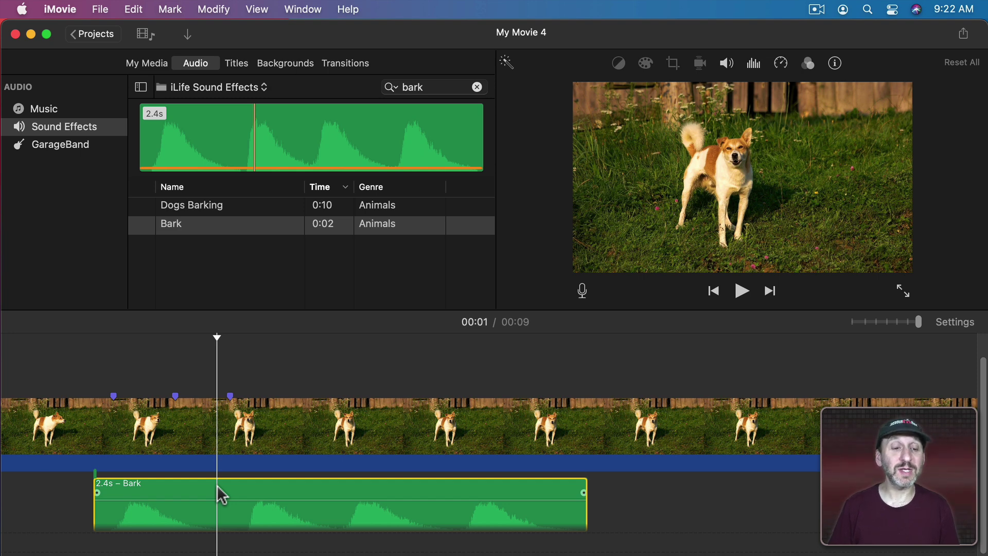
key(super+b)
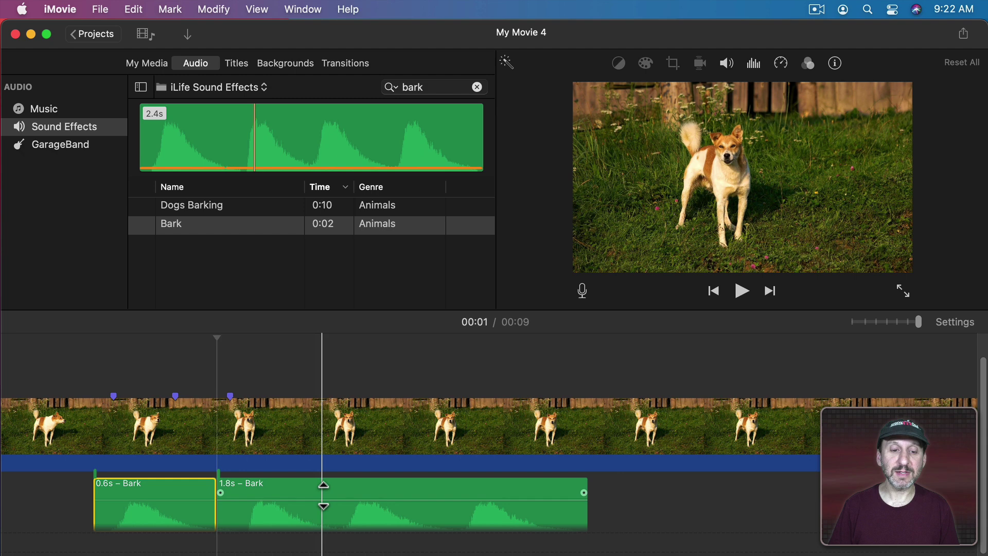
click(329, 492)
key(super+b)
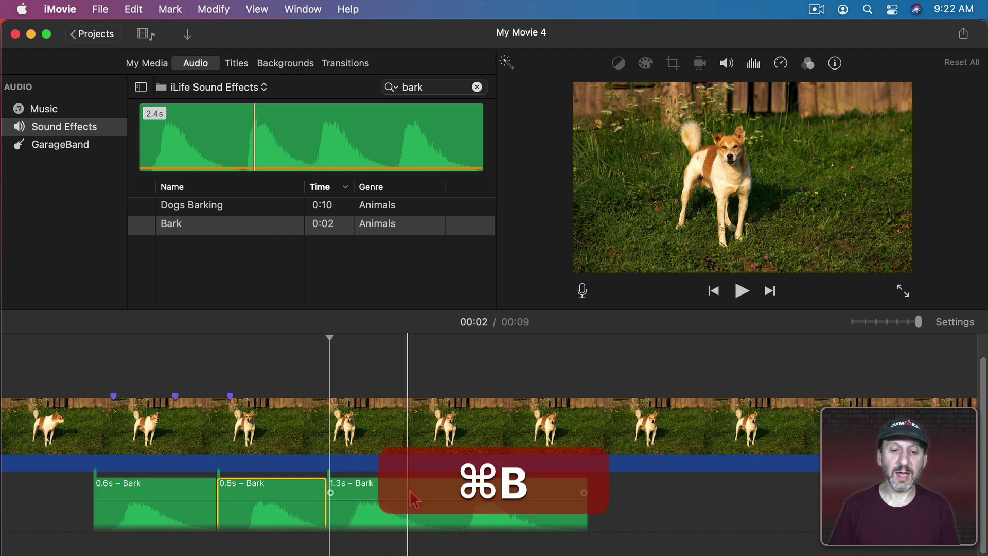
click(439, 495)
key(super+b)
click(507, 496)
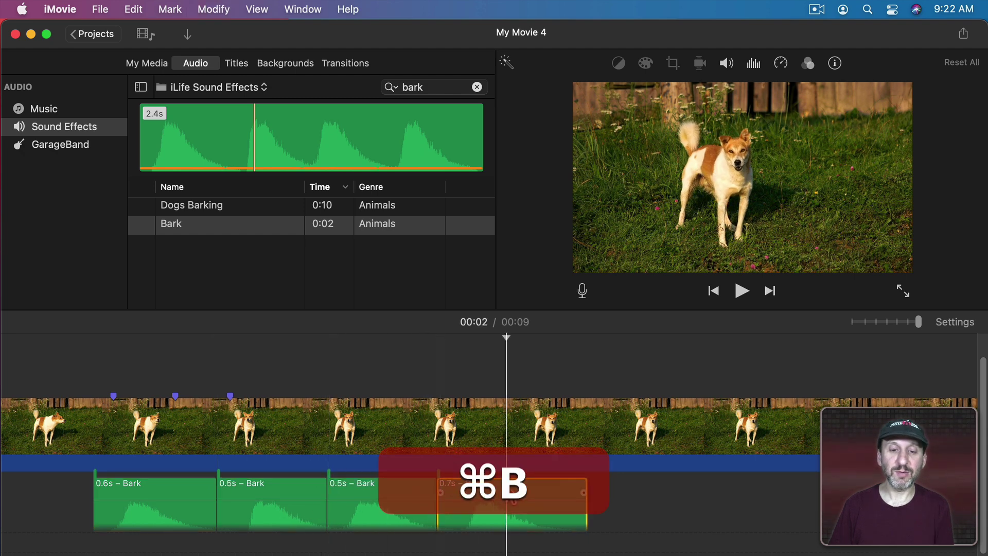
key(BackSpace)
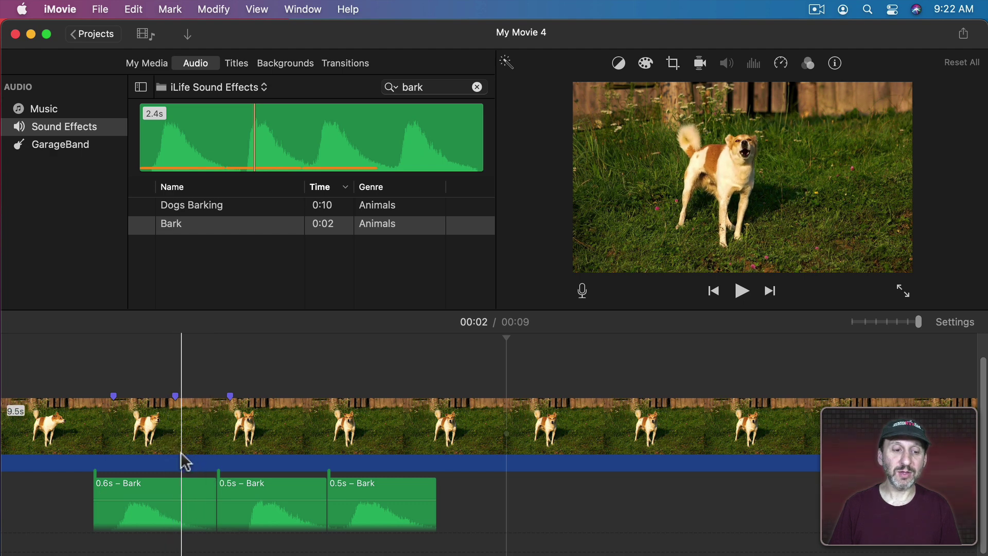
Align the first bark with its marker and move the other two barks into separate lower lanes
drag(164, 489, 149, 488)
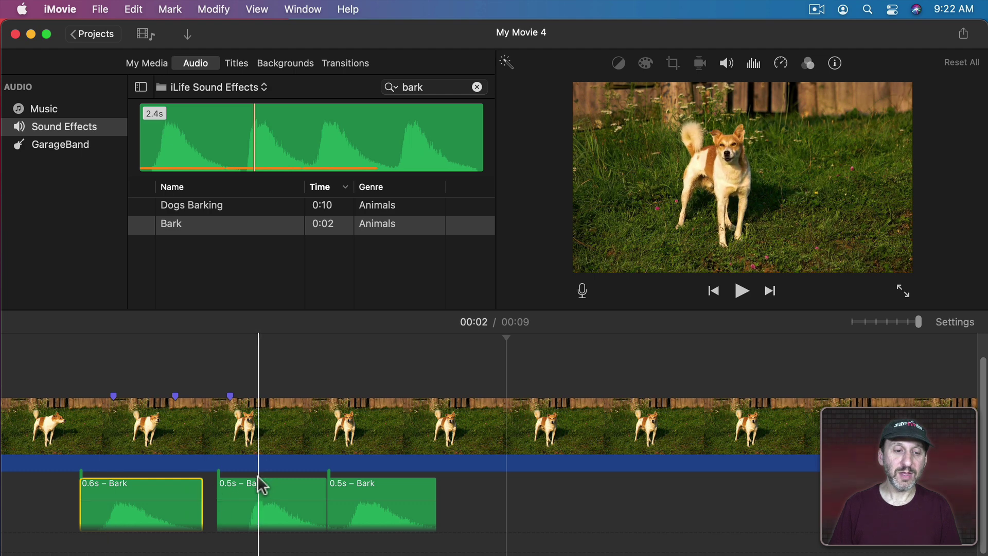
drag(260, 487, 184, 514)
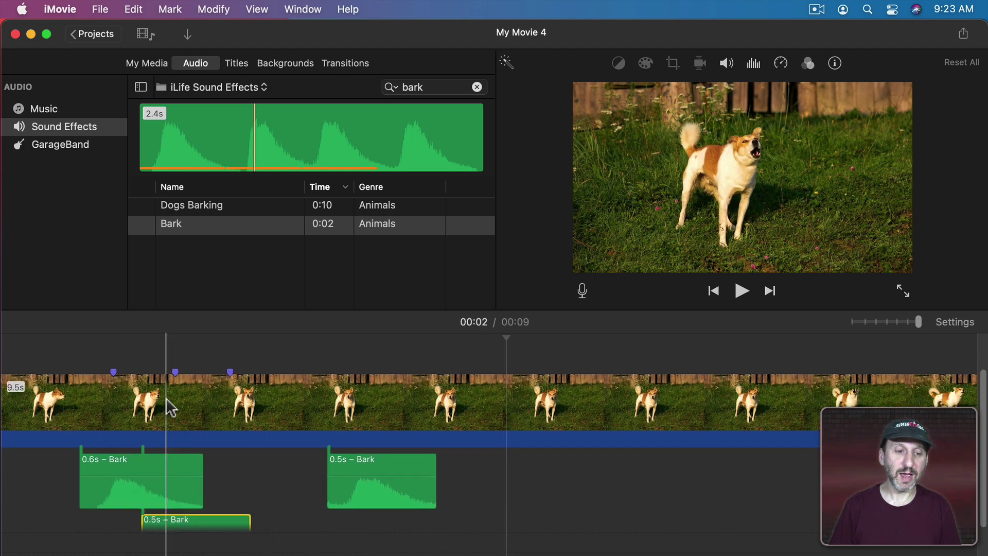
scroll(185, 419, down, 3)
scroll(186, 419, left, 1)
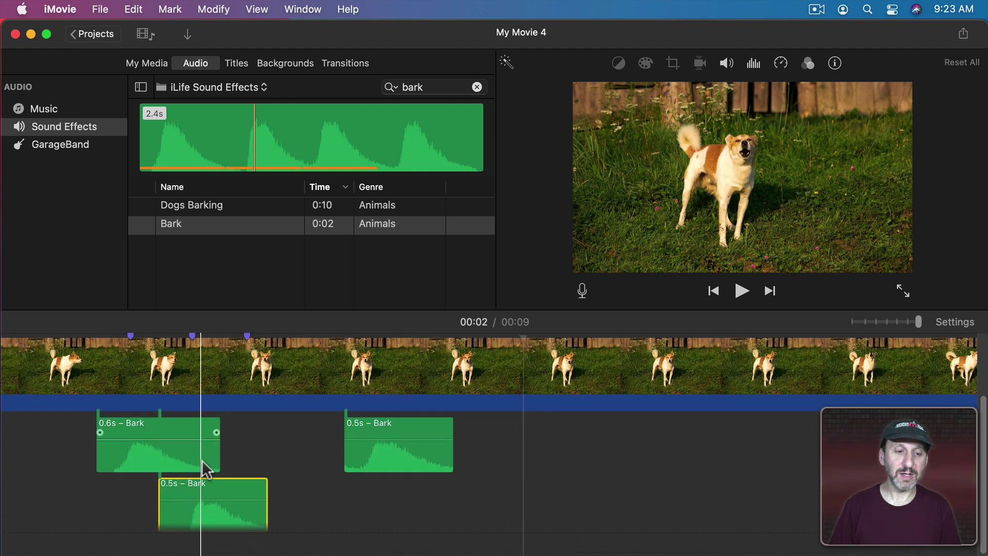
drag(370, 441, 267, 497)
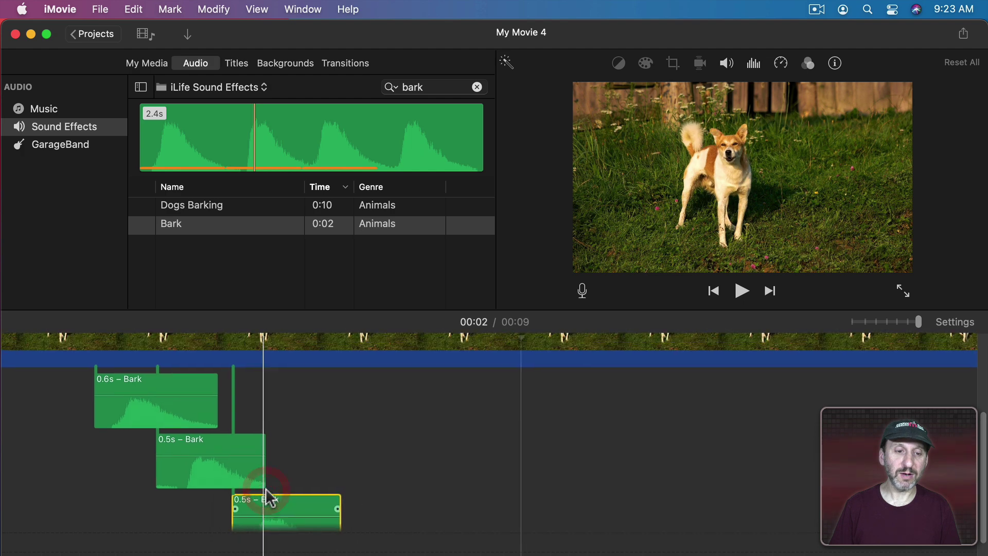
scroll(268, 497, up, 3)
scroll(268, 497, right, 1)
scroll(269, 496, down, 4)
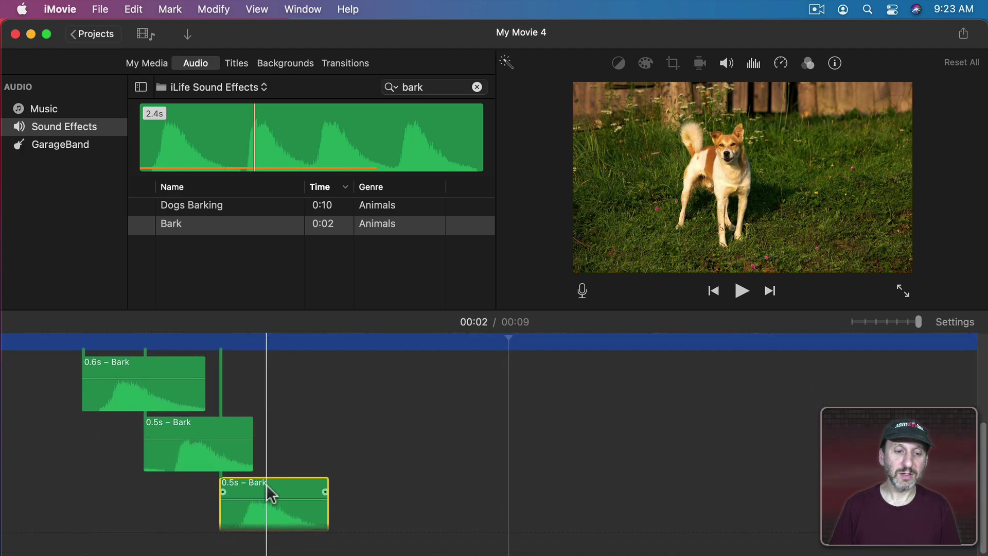
click(270, 494)
Add a fade-out to the end of each of the three Bark clips and preview them
scroll(265, 495, up, 5)
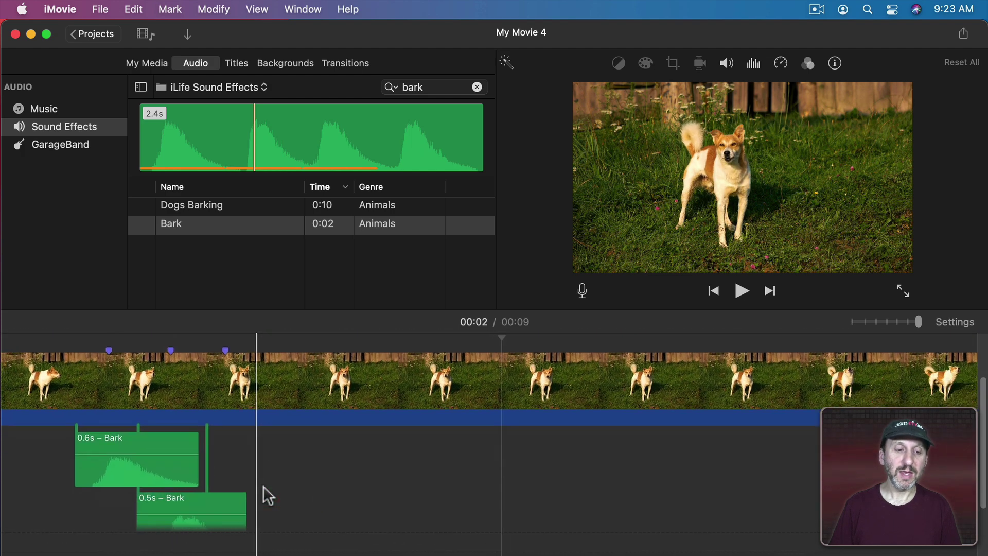
scroll(268, 496, down, 5)
scroll(268, 495, left, 1)
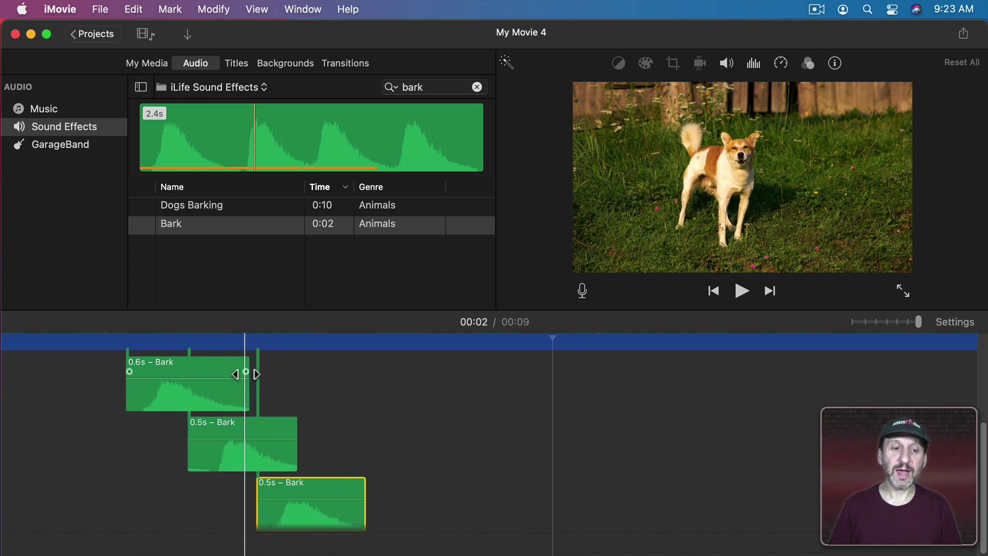
drag(245, 371, 185, 376)
drag(295, 432, 249, 432)
scroll(268, 447, left, 2)
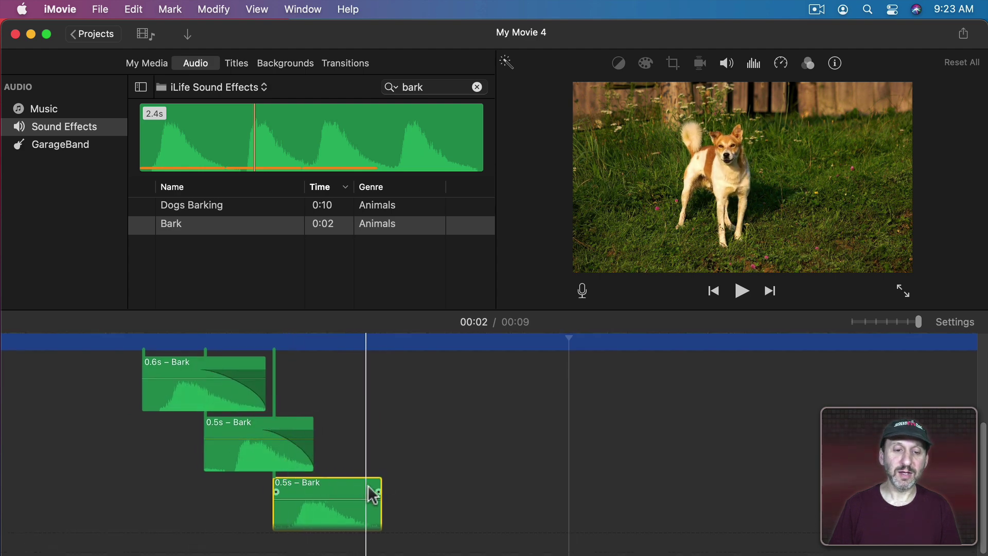
drag(378, 491, 324, 492)
scroll(242, 370, up, 5)
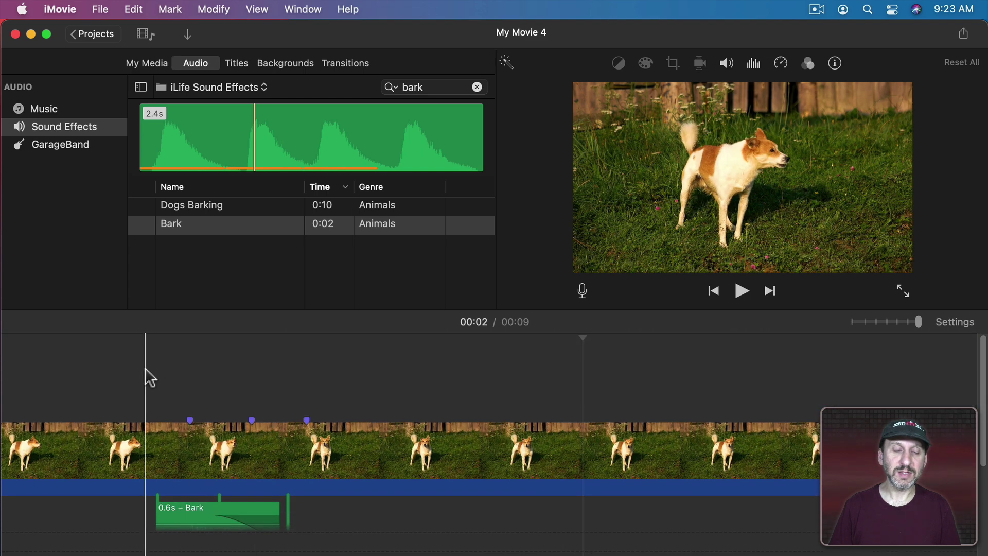
key(space)
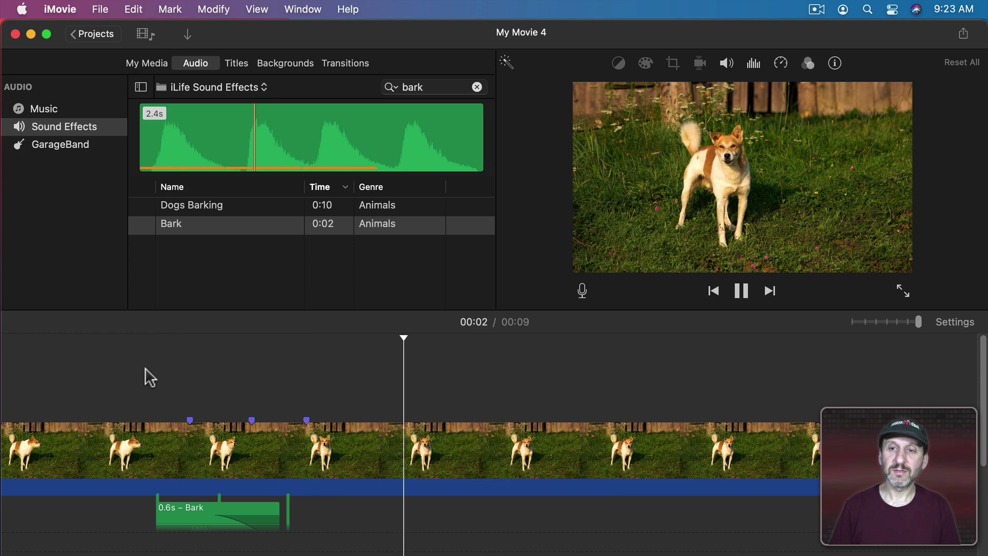
key(space)
Lower the third Bark clip's volume to 32% and play the movie to check
scroll(271, 377, down, 5)
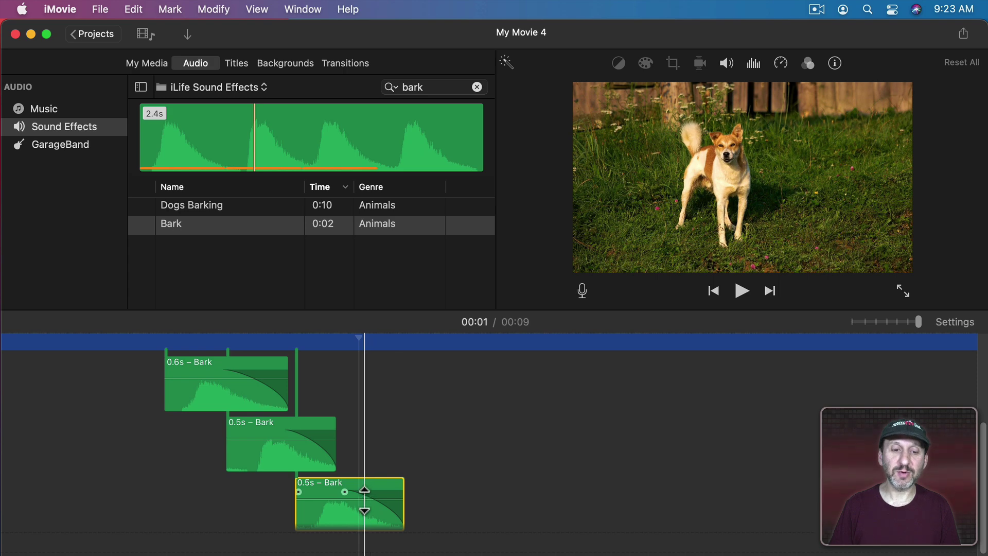
drag(364, 500, 364, 507)
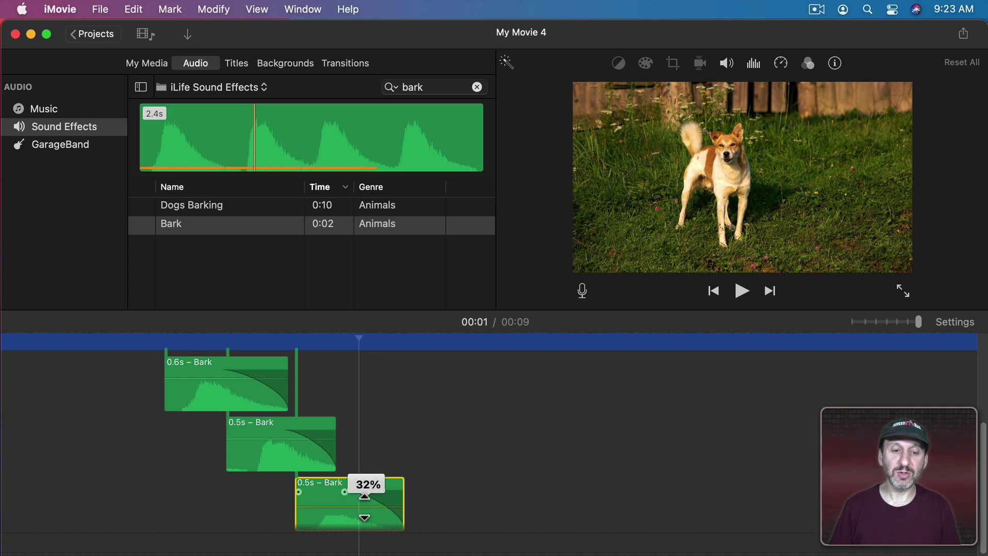
scroll(288, 437, up, 5)
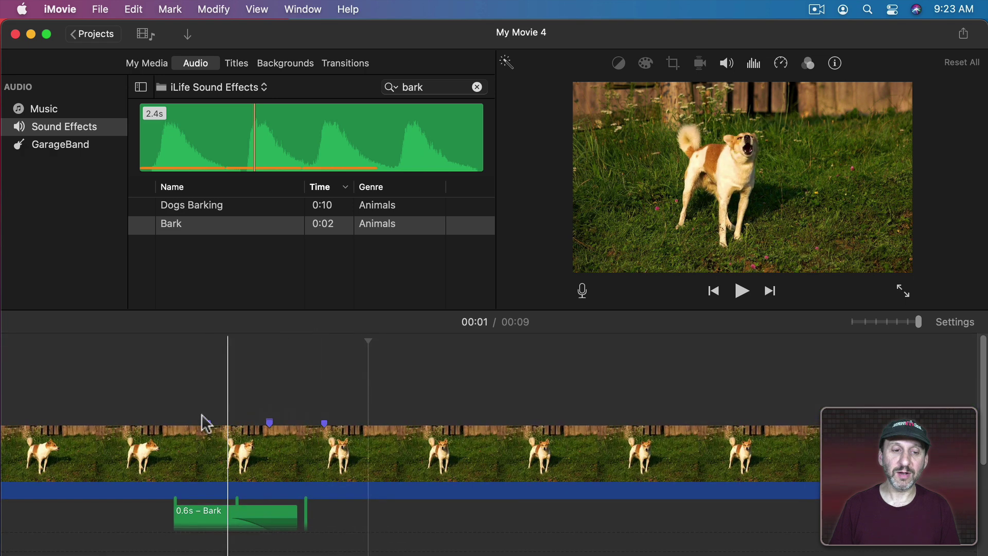
key(space)
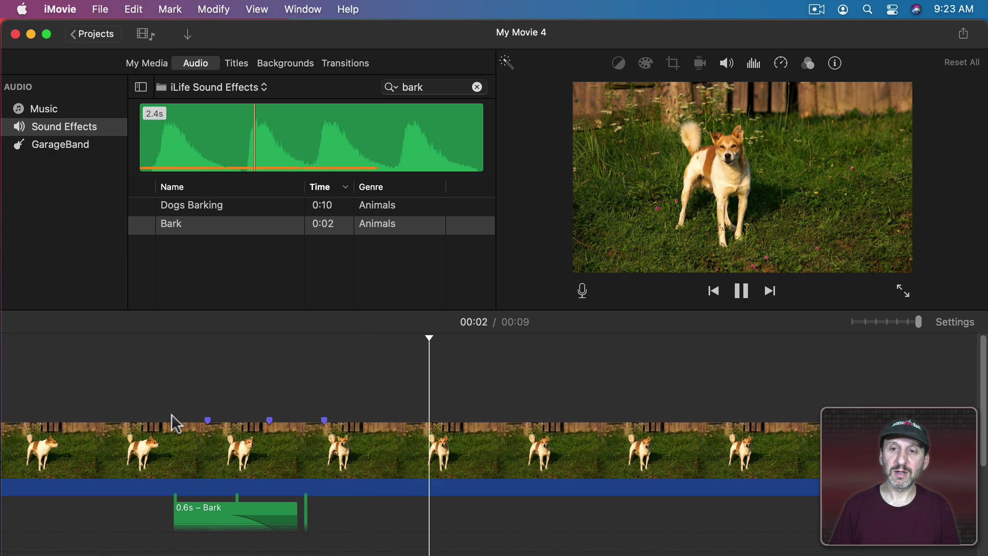
key(space)
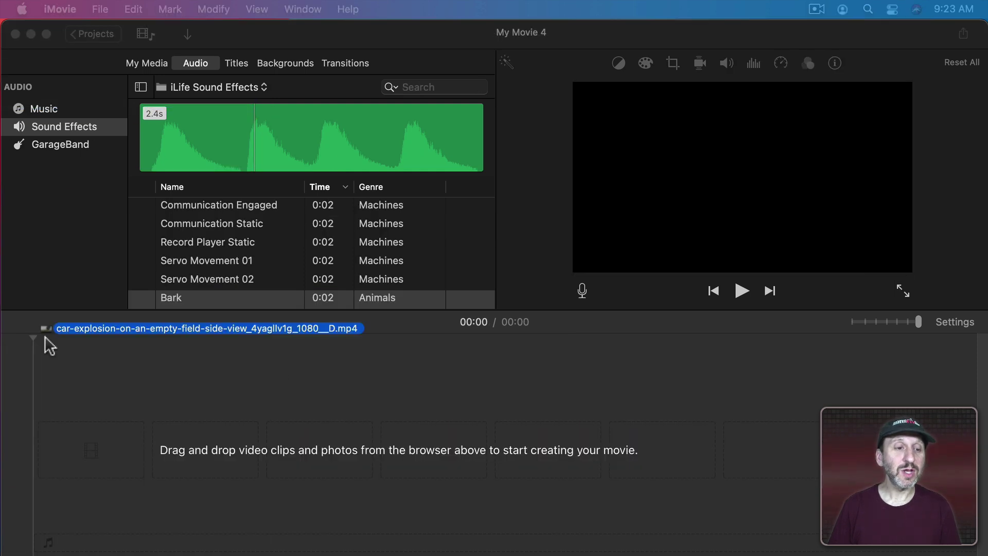
Add the 10-second car explosion video to the new project and set the playhead to 00:03
drag(45, 336, 60, 433)
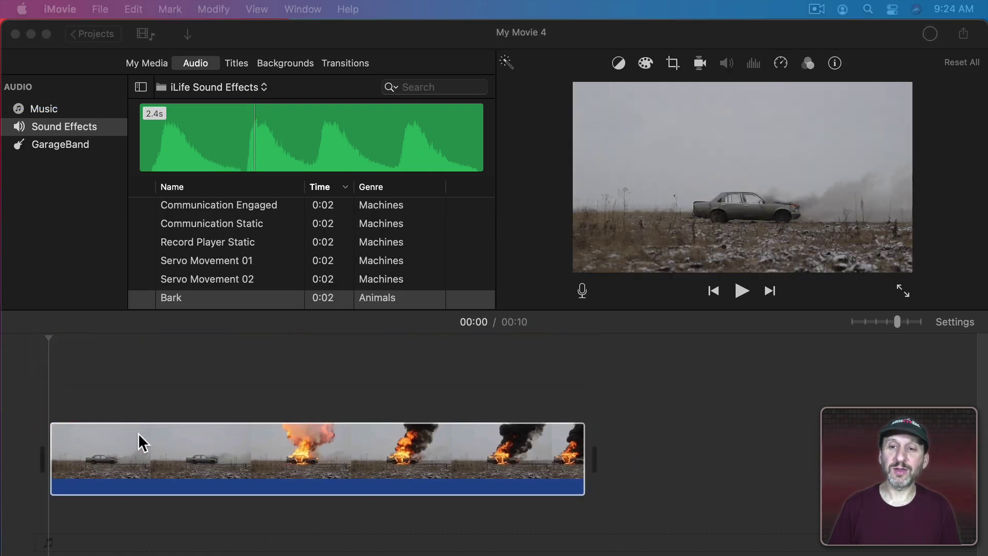
click(176, 433)
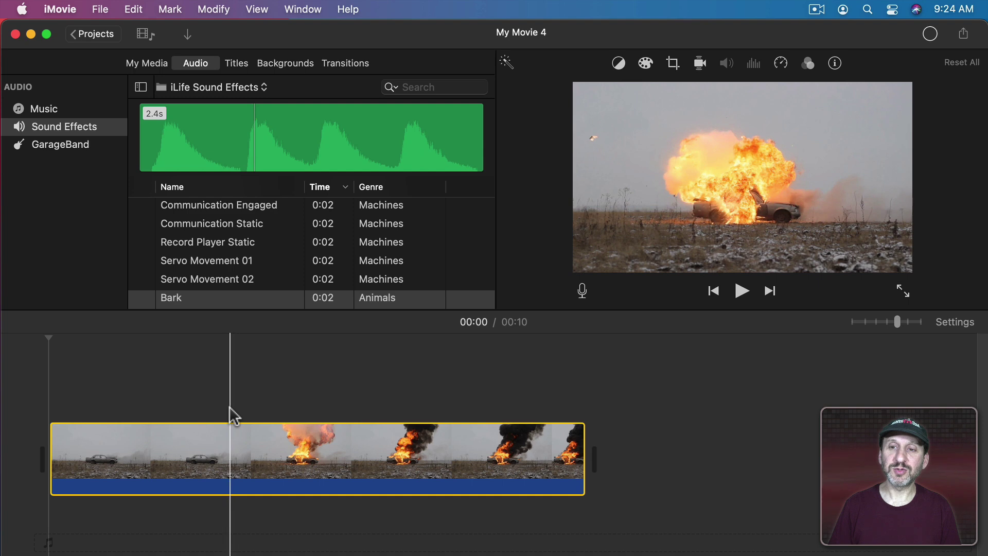
click(210, 407)
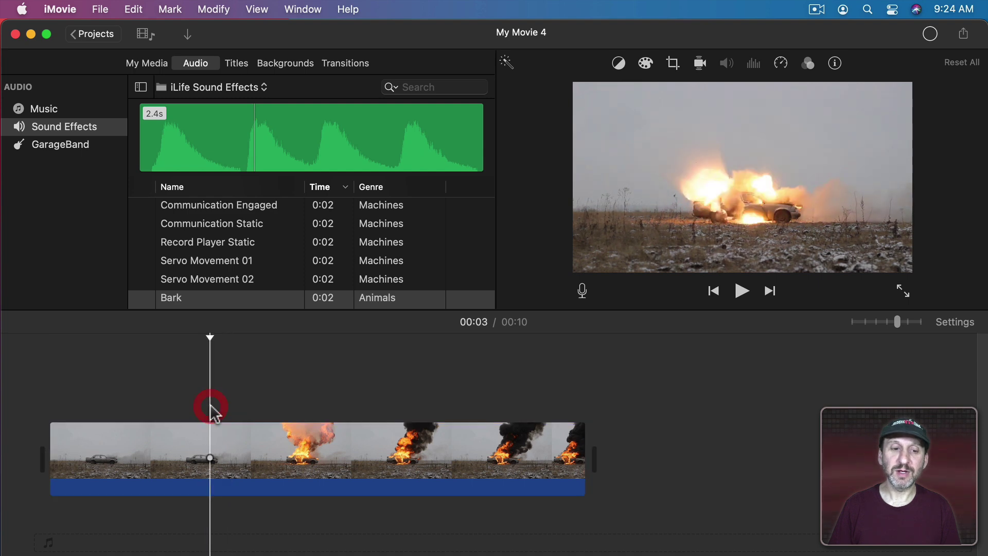
Clear the sound search, choose the Booms collection, and preview Slamming Metal Lid
click(433, 87)
key(BackSpace)
text(e)
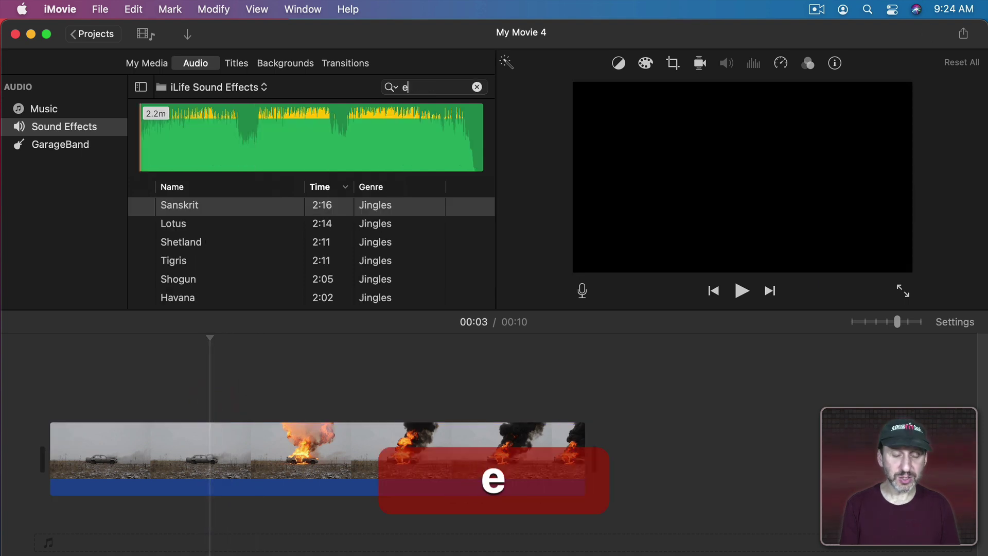
text(xpl)
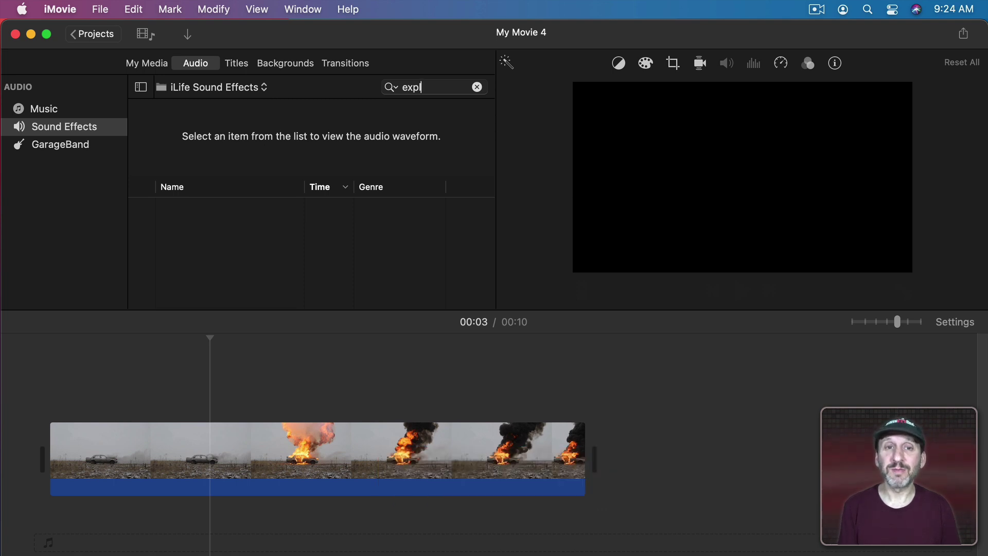
key(super+BackSpace)
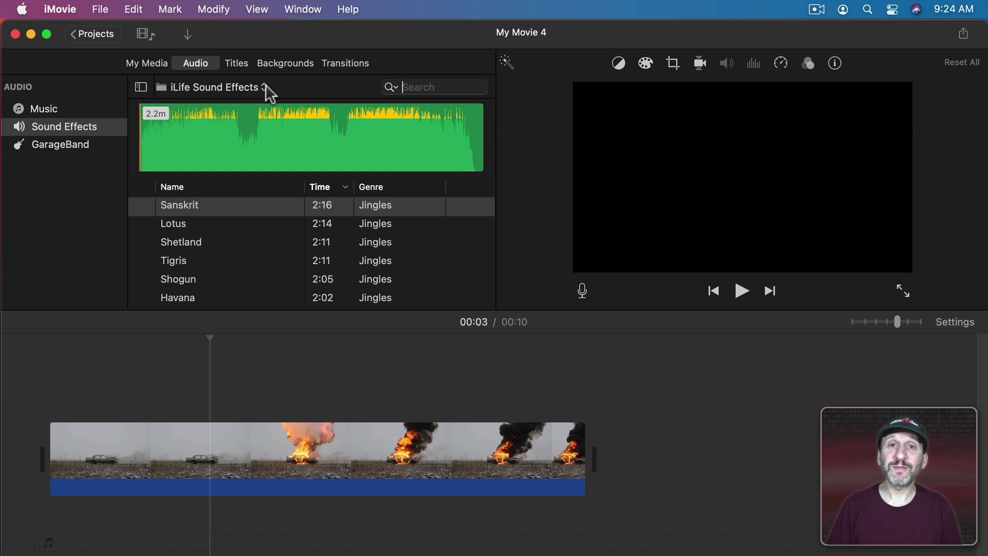
click(204, 92)
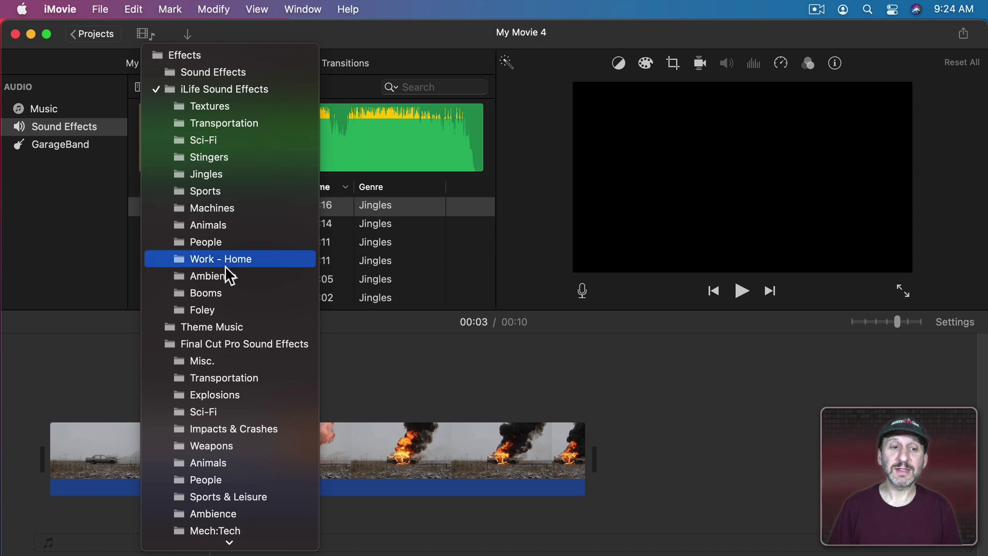
click(216, 292)
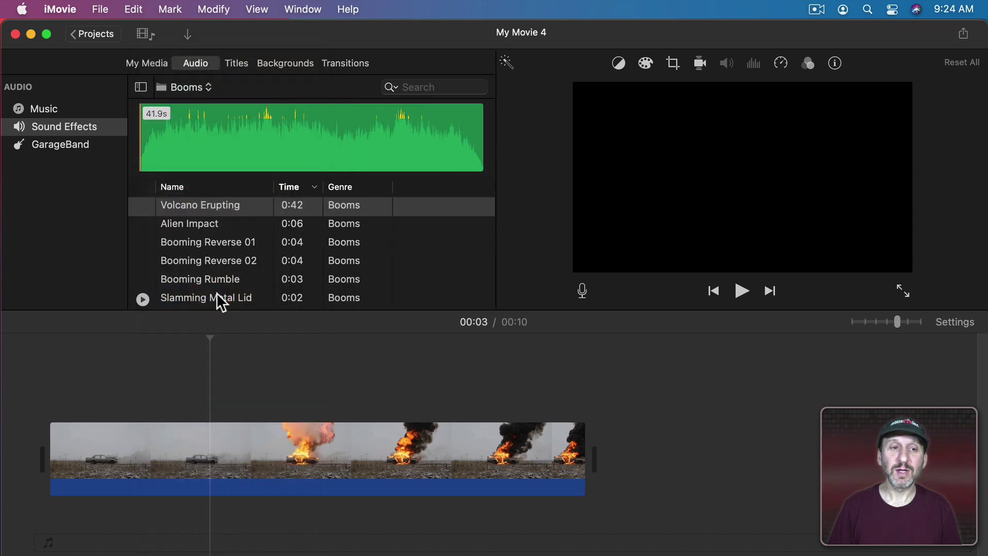
scroll(215, 243, down, 1)
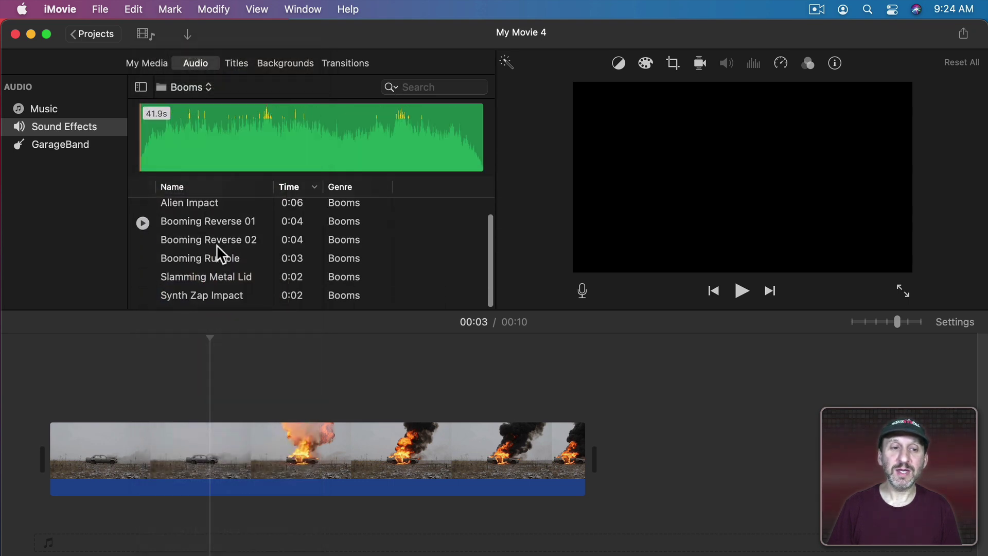
click(143, 279)
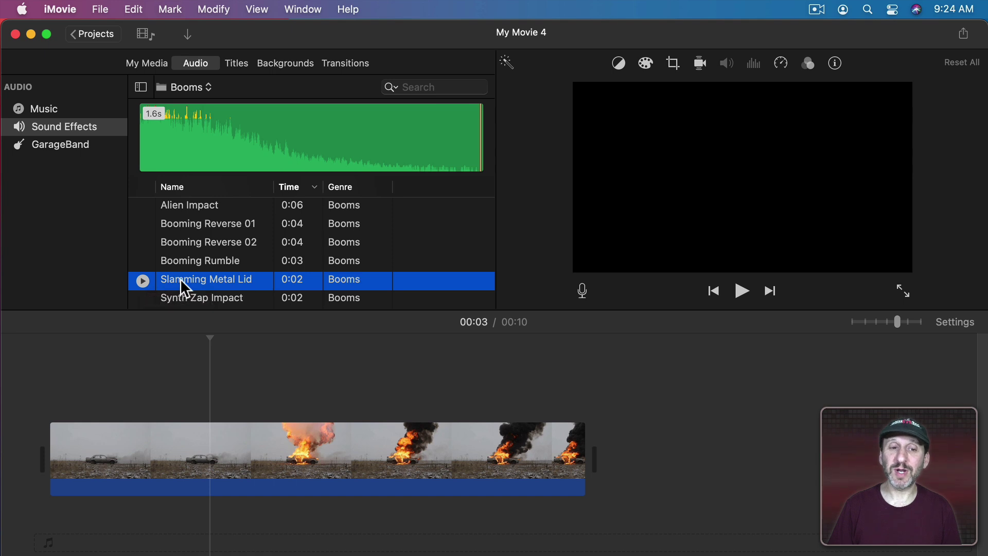
Add Slamming Metal Lid beneath the car explosion video and listen to it
drag(180, 279, 211, 515)
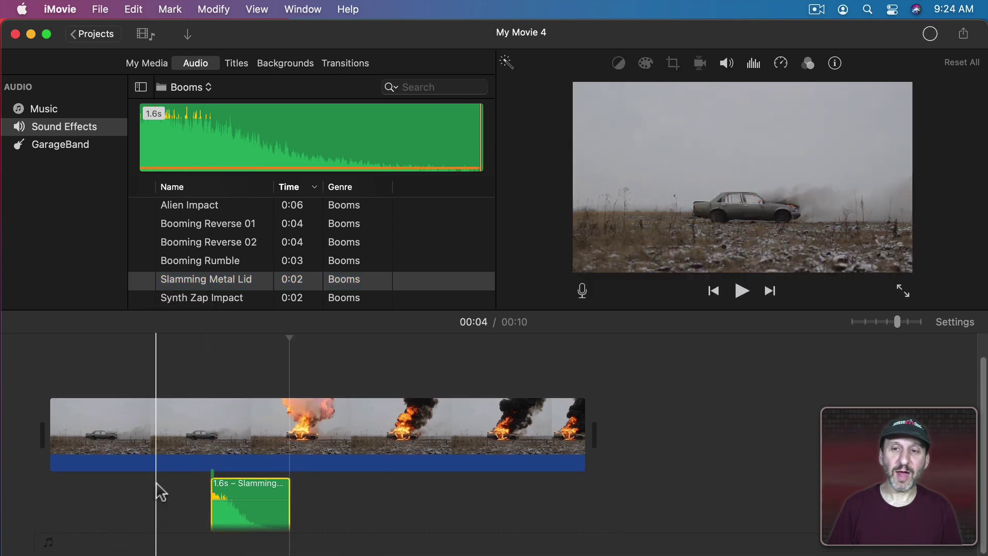
key(space)
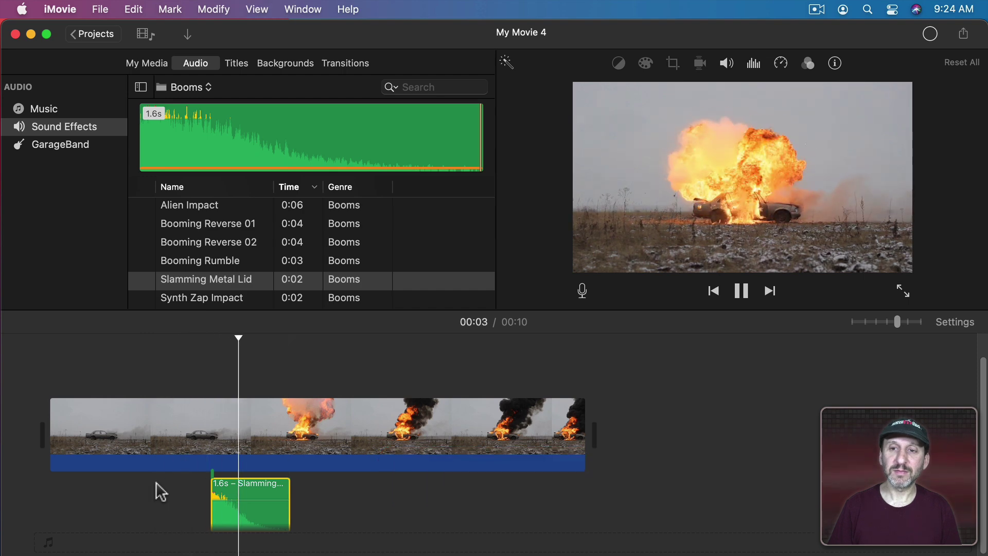
key(space)
Set the sound's speed to Slow (50%), stretching it to 3.1 seconds, and play it back
mouse_move(250, 495)
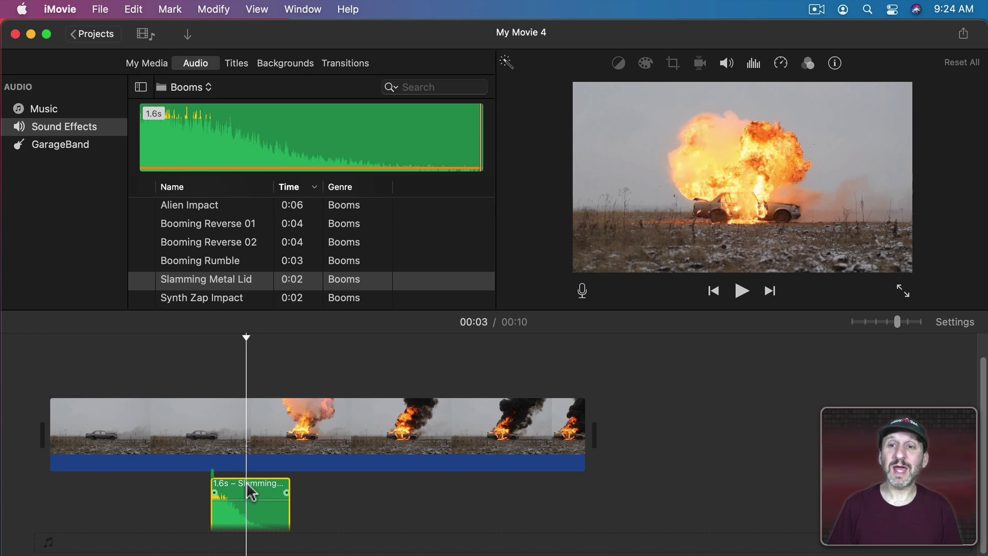
click(781, 63)
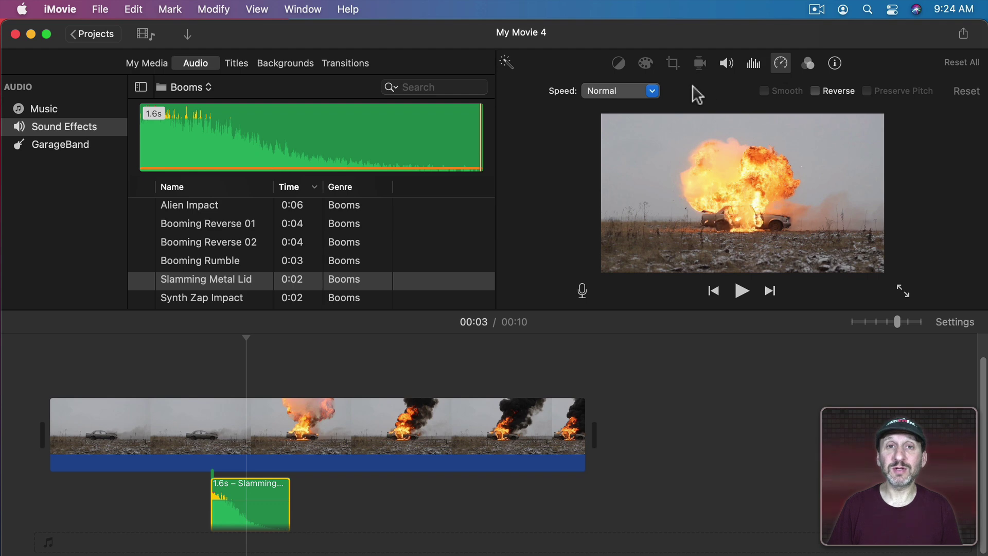
click(652, 92)
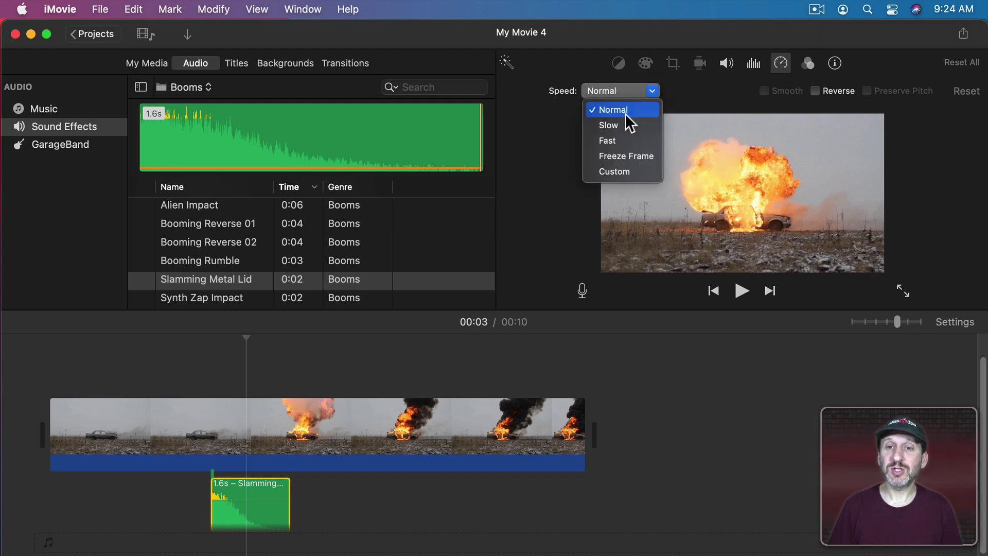
click(620, 125)
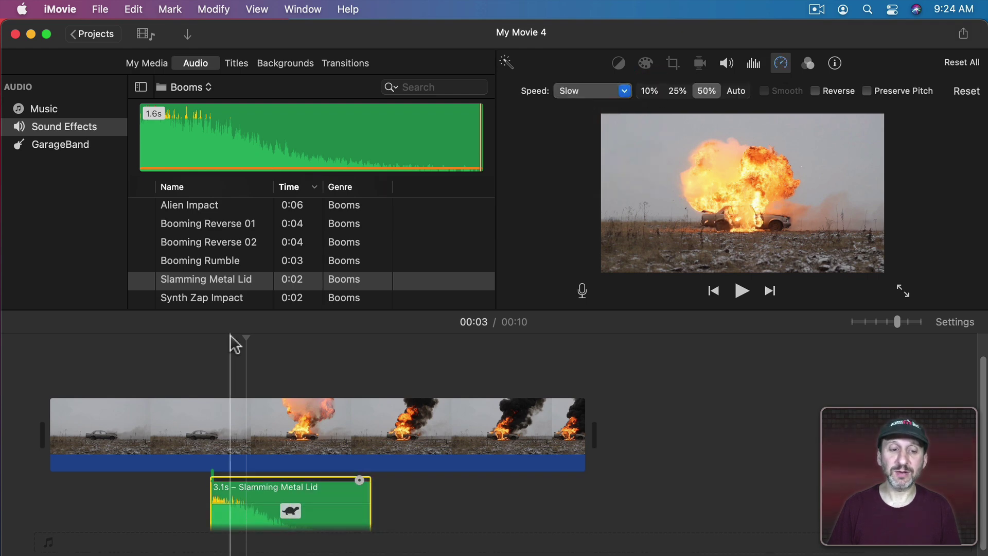
key(space)
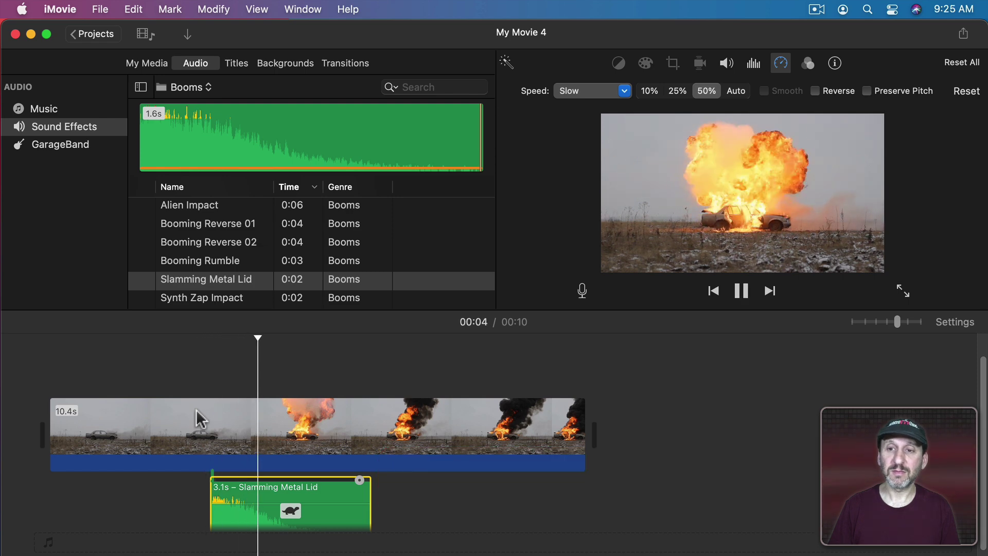
key(space)
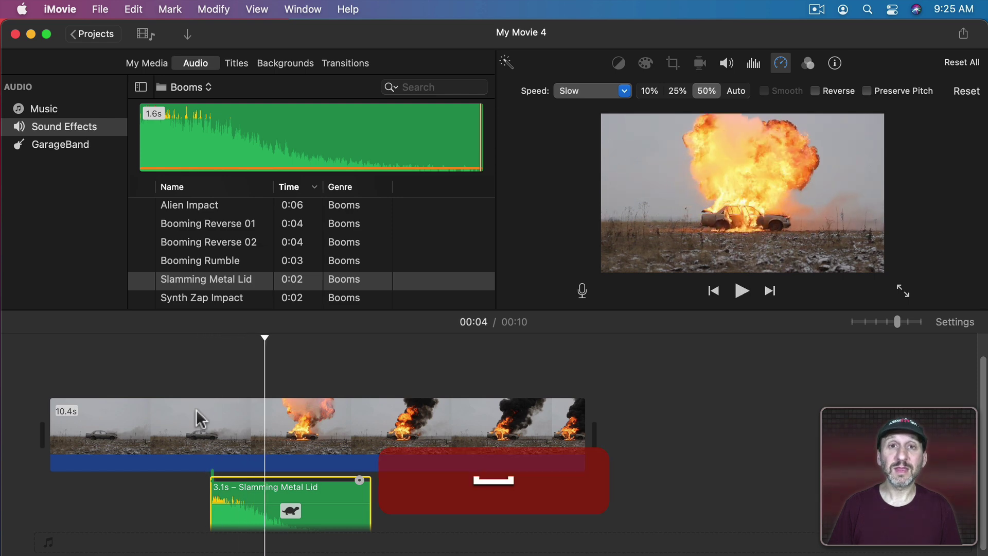
Apply the Pitch Down 2 audio effect to the Slamming Metal Lid sound and preview it twice
click(809, 61)
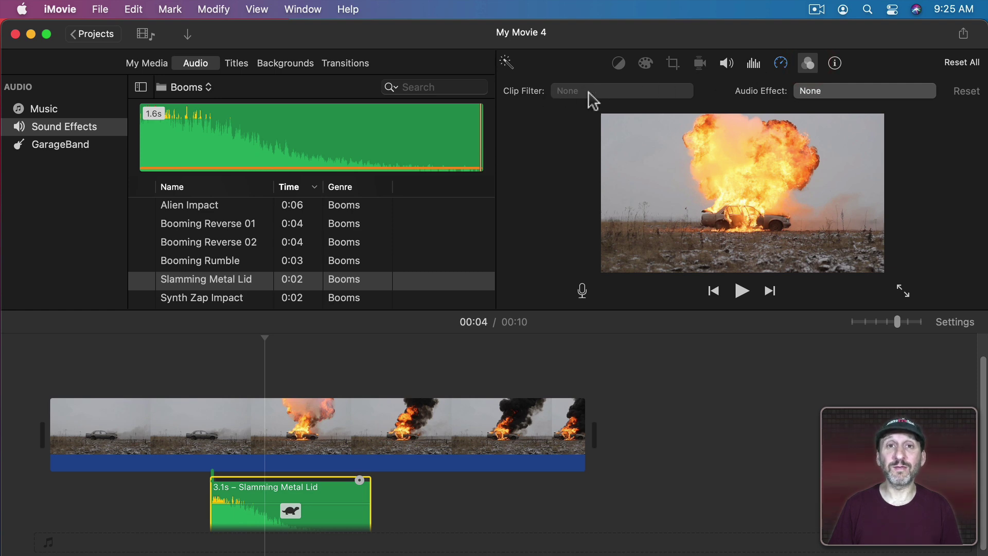
click(838, 90)
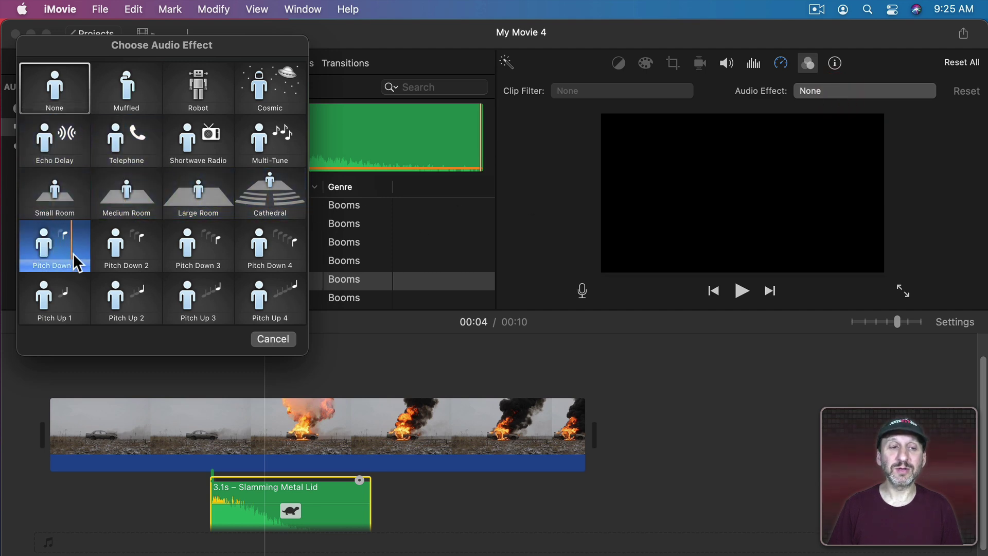
click(125, 245)
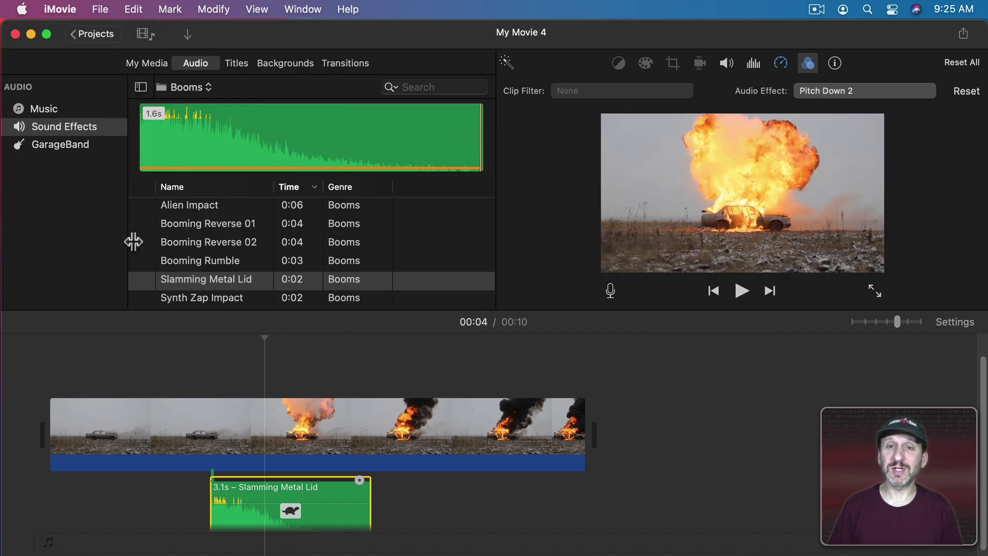
key(space)
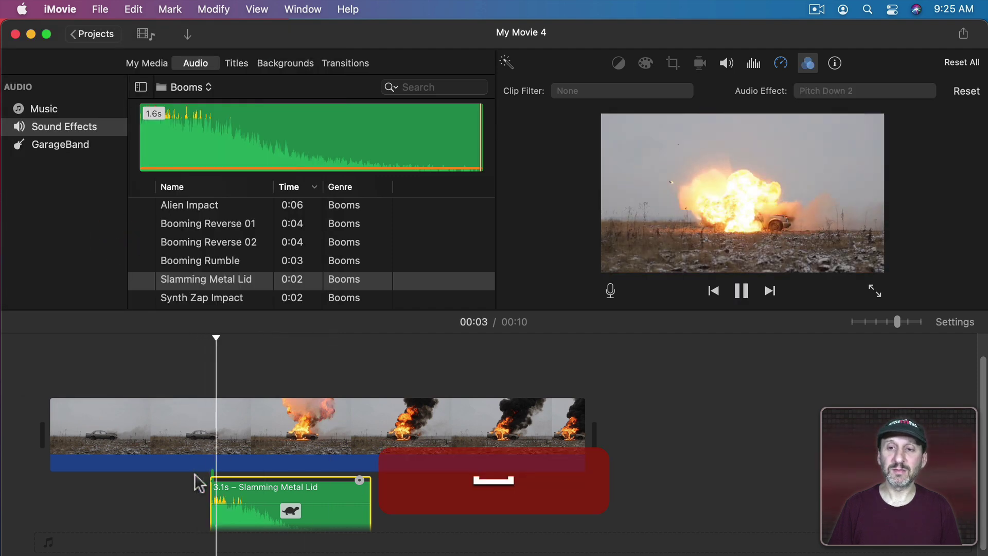
key(space)
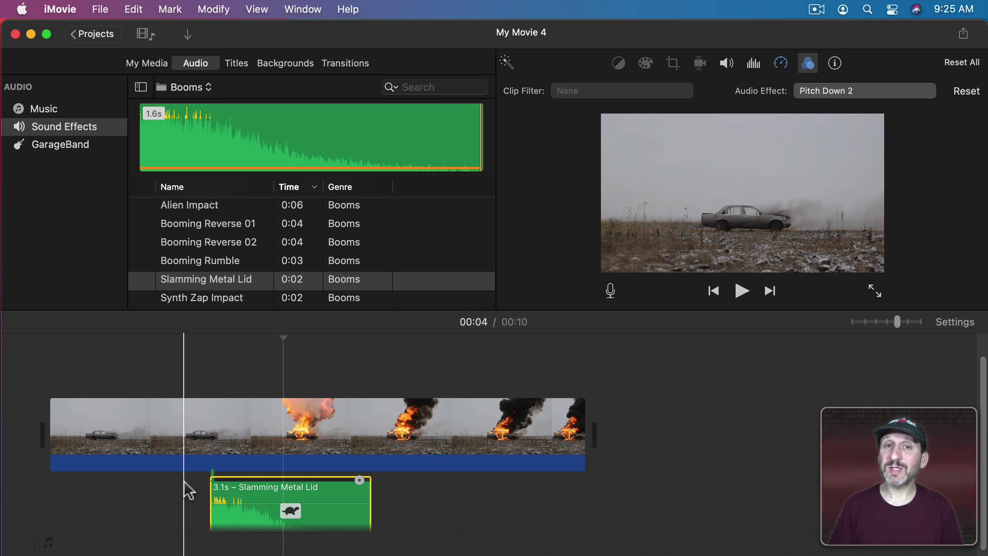
key(space)
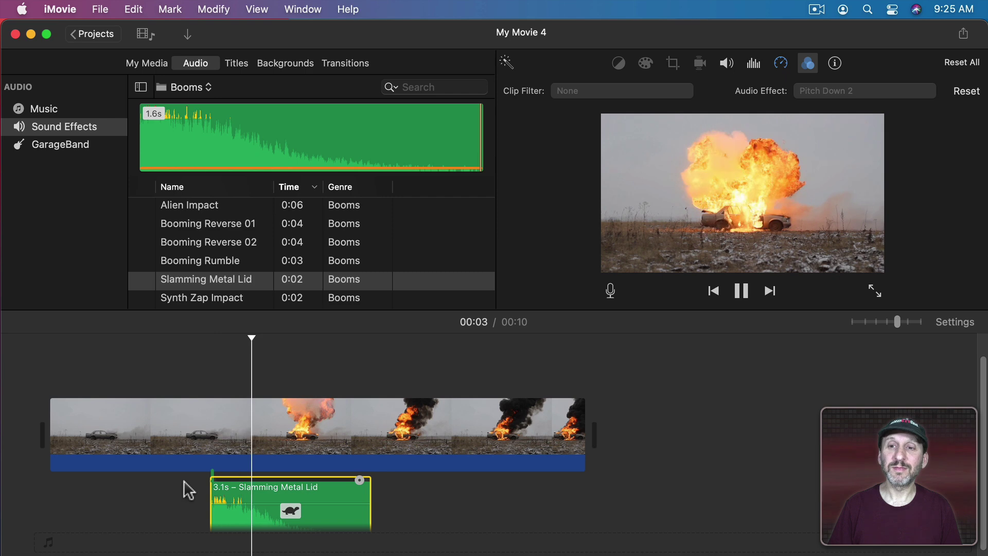
key(space)
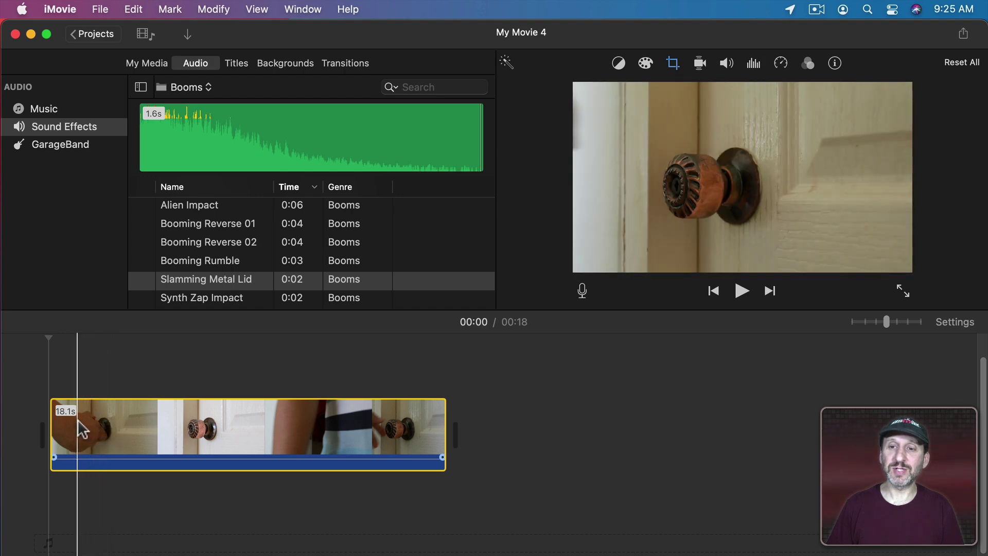
Drag Door Open.mp3 from the desktop onto the timeline beneath the door-knob clip
drag(764, 34, 669, 32)
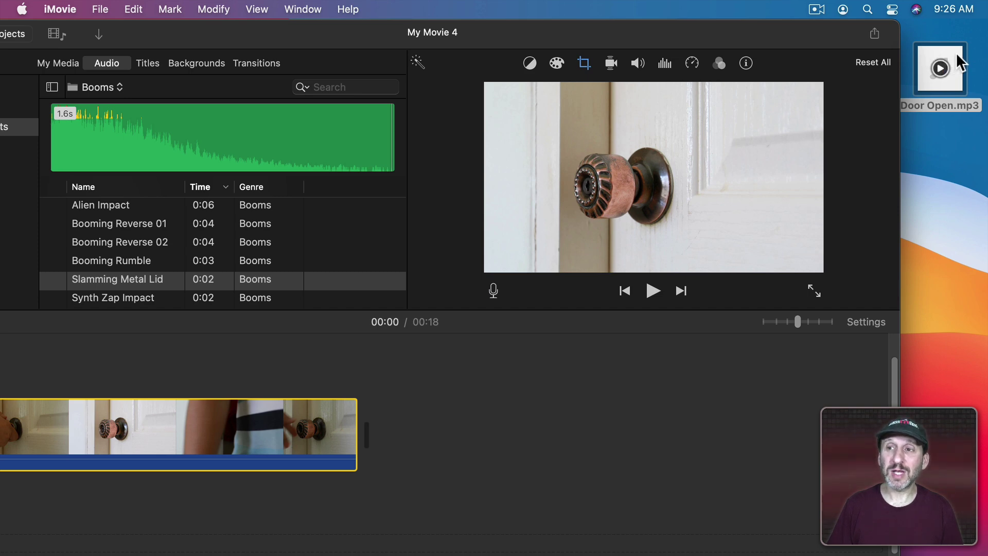
drag(956, 51, 190, 450)
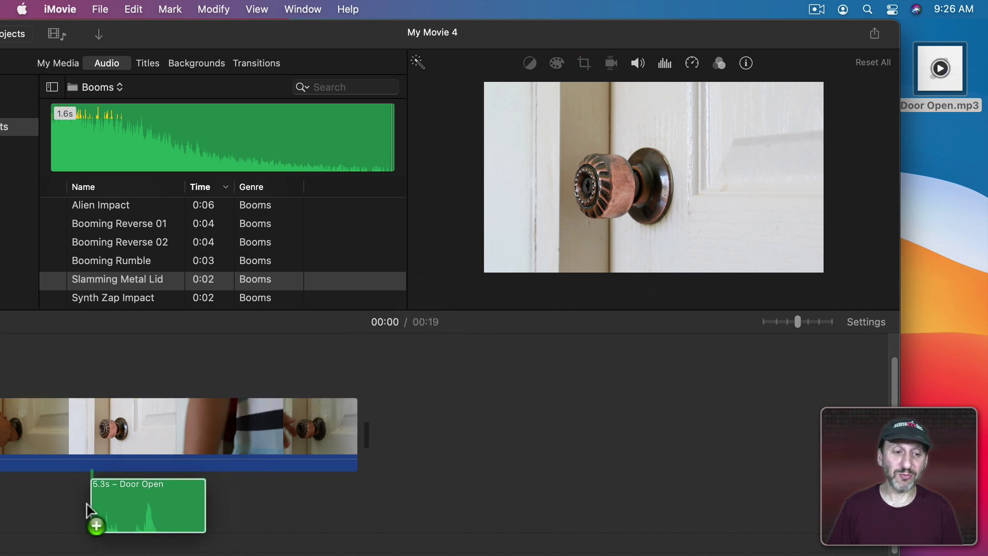
drag(88, 510, 84, 507)
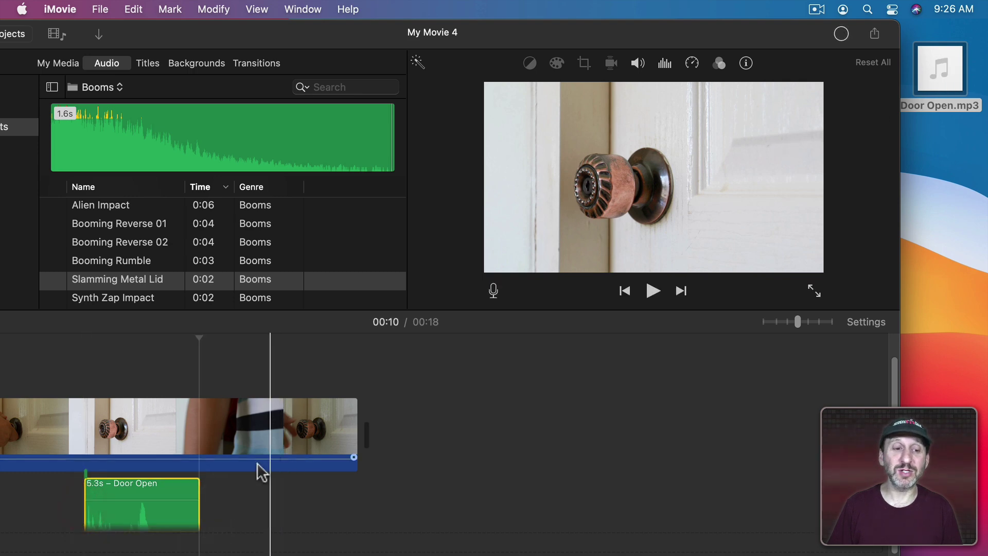
drag(346, 22, 430, 21)
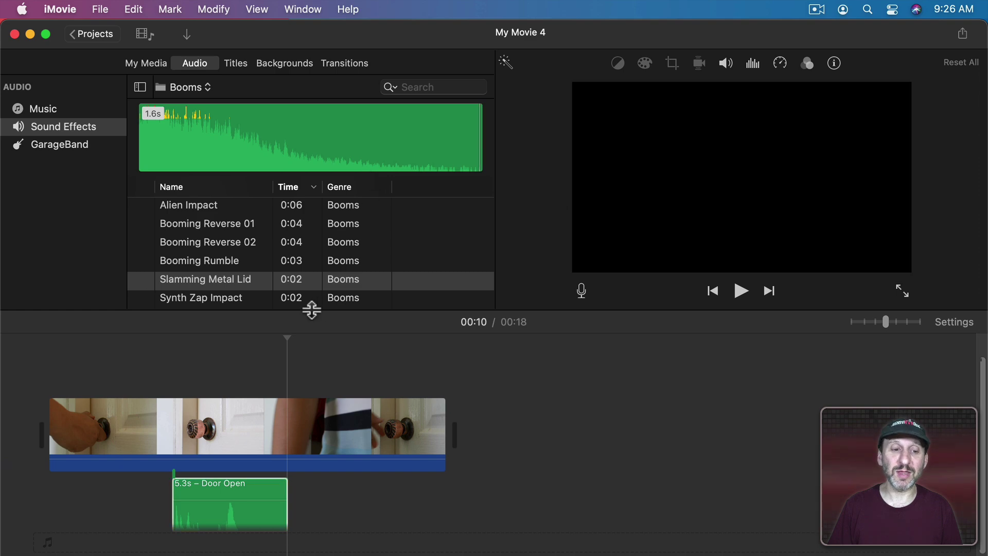
Slide the Door Open sound earlier, then nudge it slightly later and play to check timing
drag(215, 487, 104, 495)
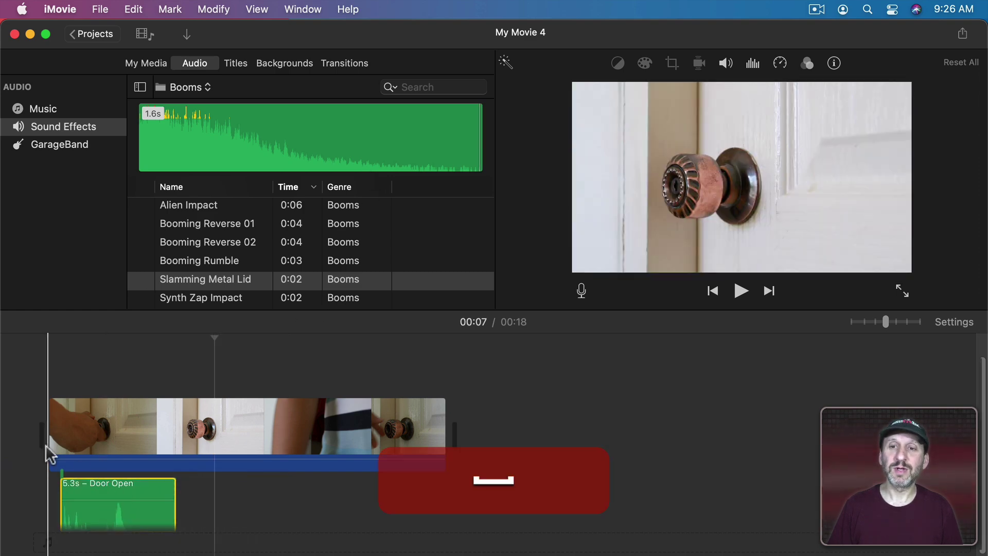
key(space)
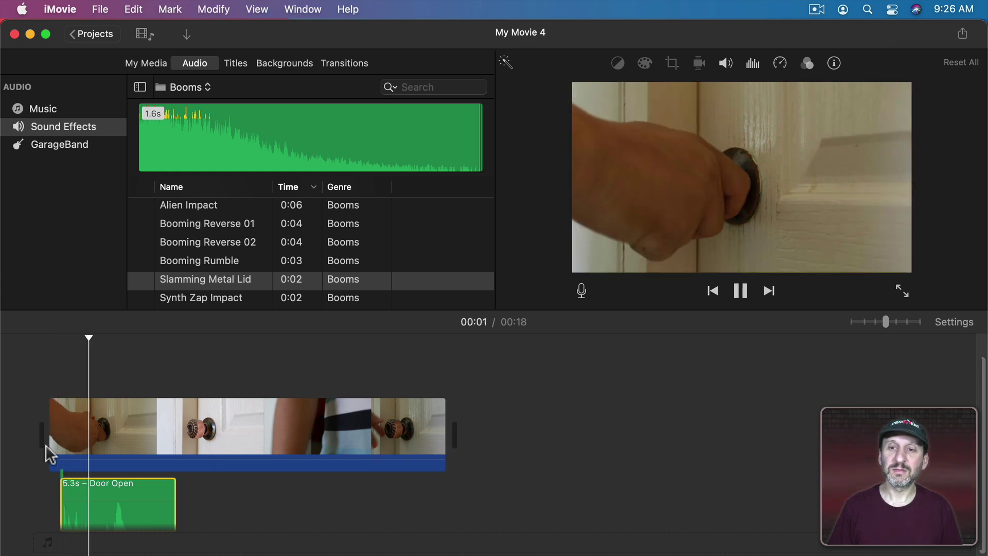
key(space)
mouse_move(86, 483)
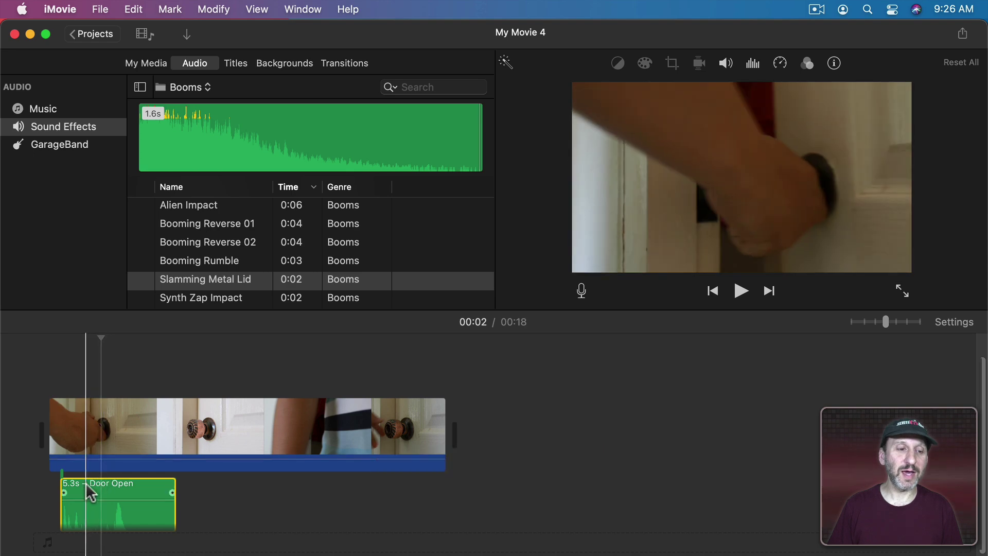
drag(82, 483, 98, 483)
key(space)
key(space)
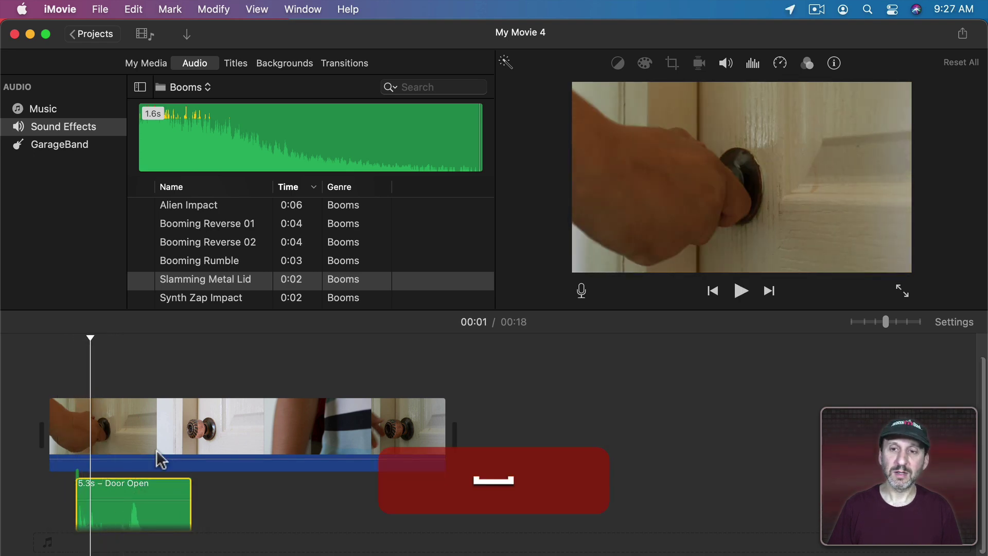
Zoom the timeline in and shift Door Open later so it matches the knob turning
drag(897, 321, 910, 322)
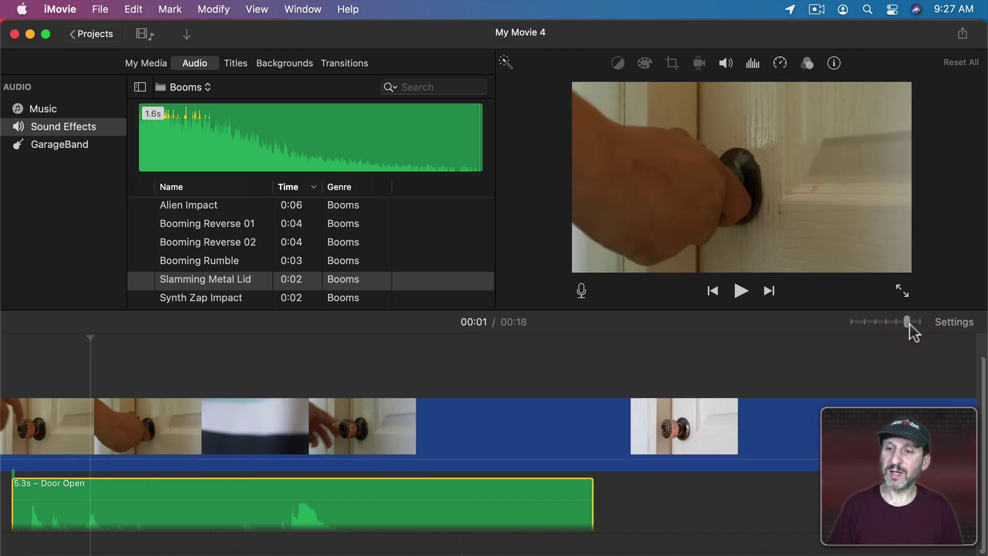
scroll(105, 490, left, 2)
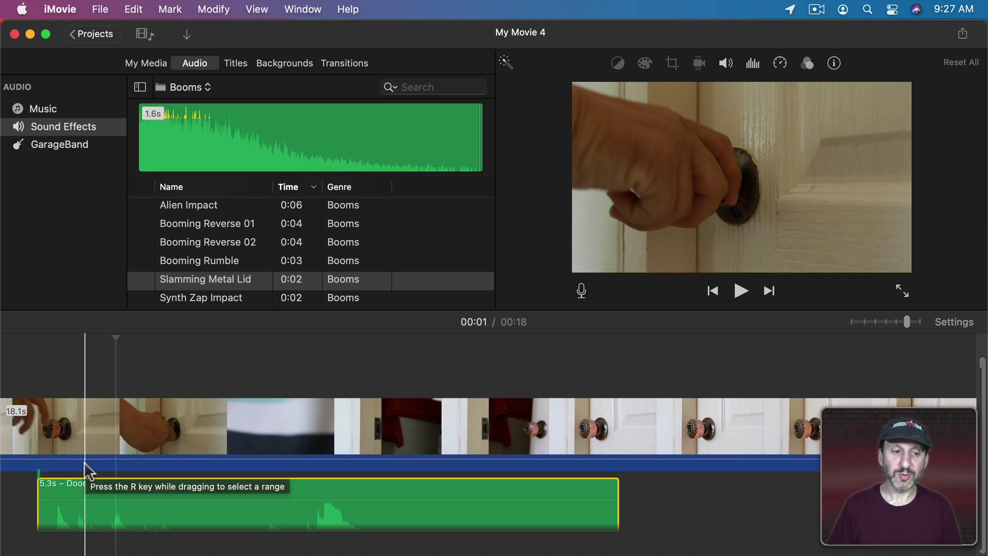
drag(82, 484, 112, 483)
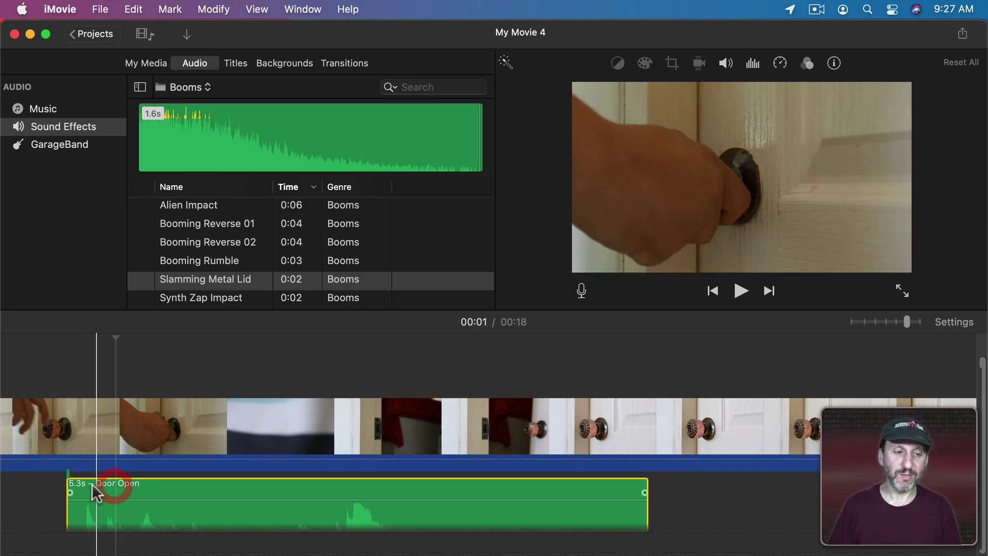
key(space)
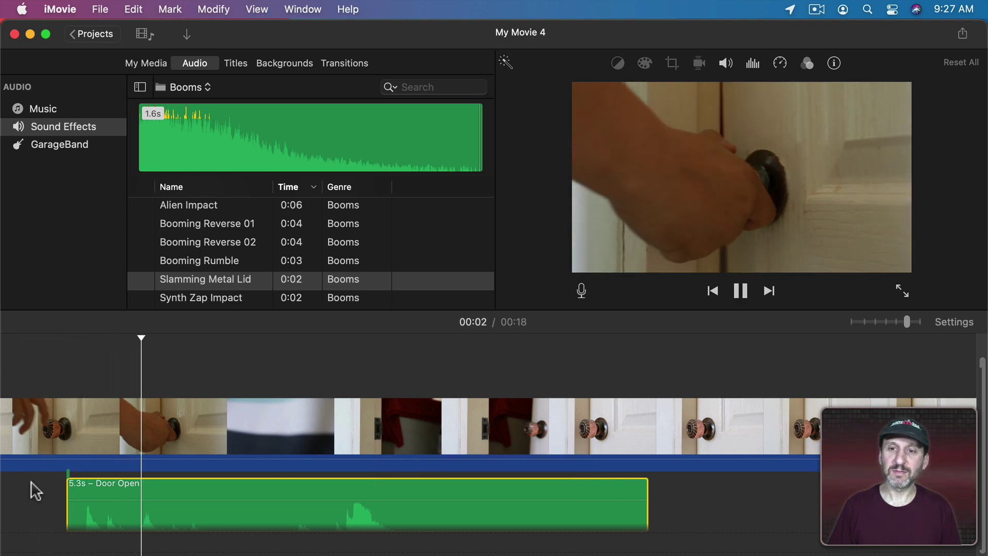
key(space)
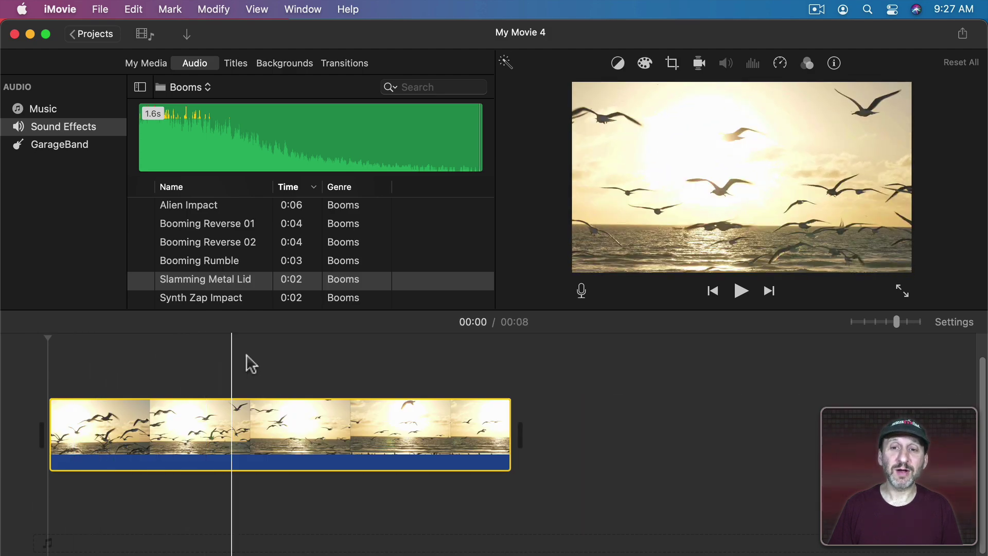
Find 'ocean' in iLife Sound Effects and place Ocean Surf at the timeline start
click(419, 86)
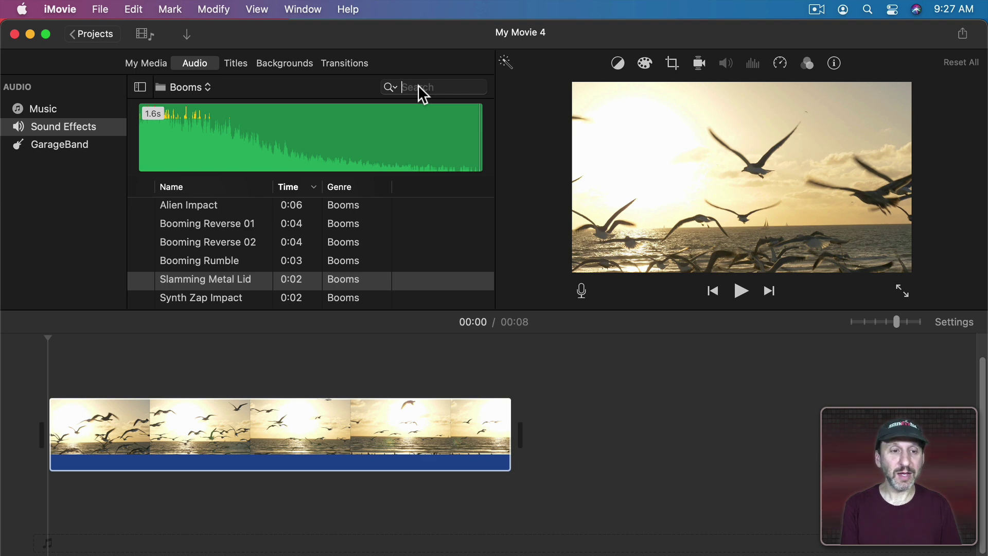
text(ocean)
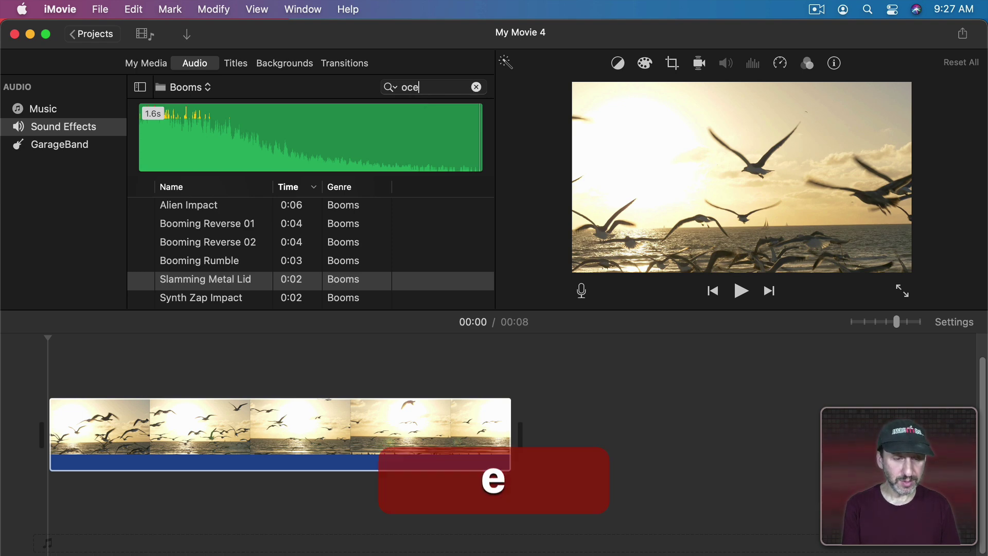
click(199, 88)
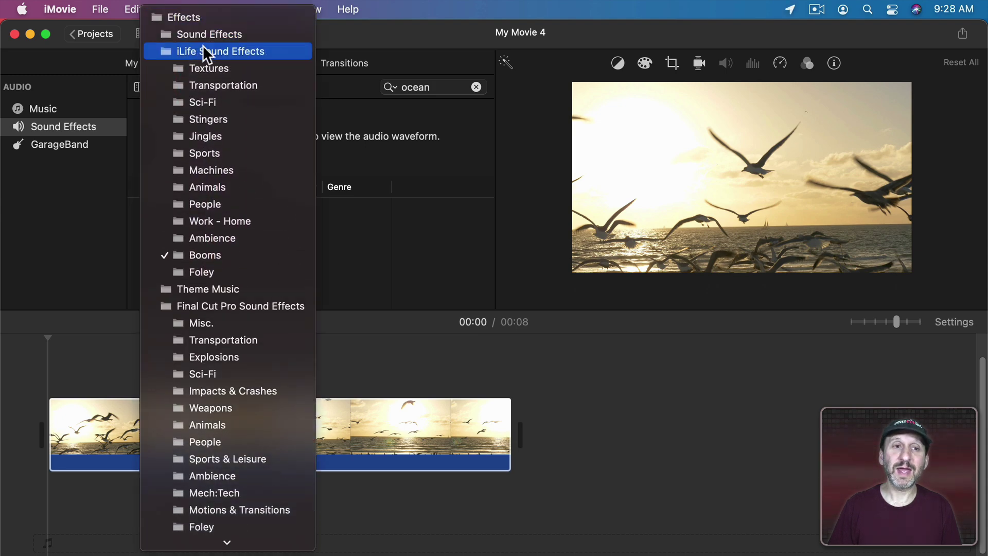
click(204, 49)
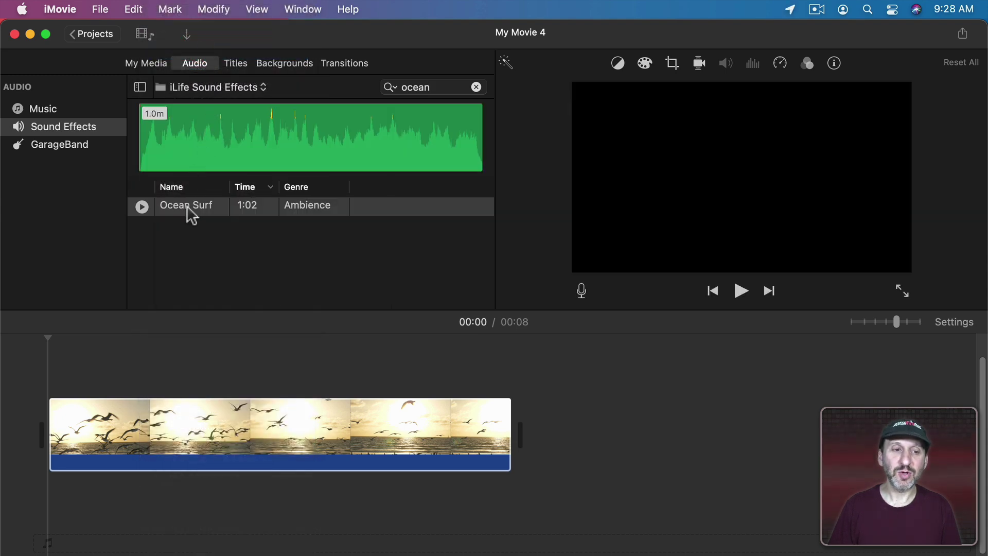
drag(192, 215, 49, 501)
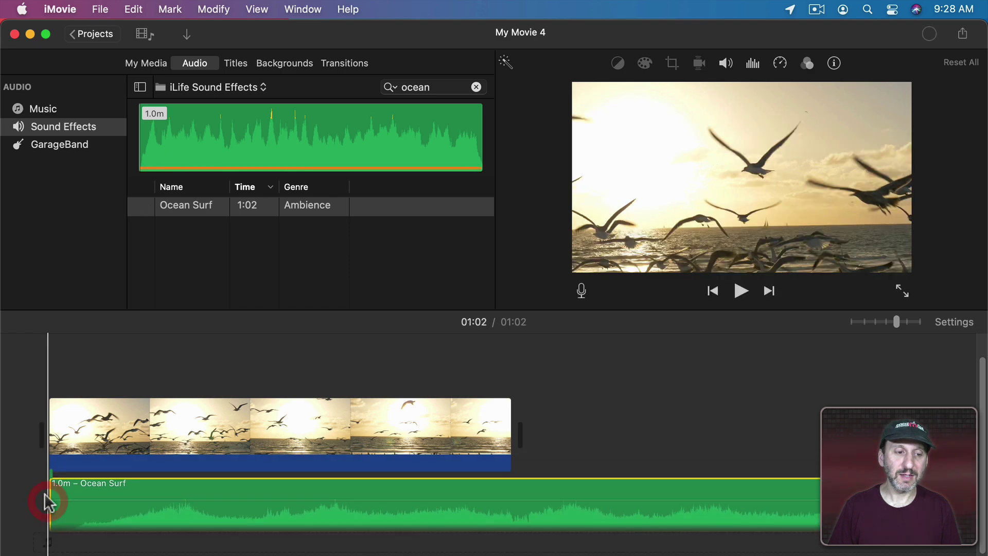
key(space)
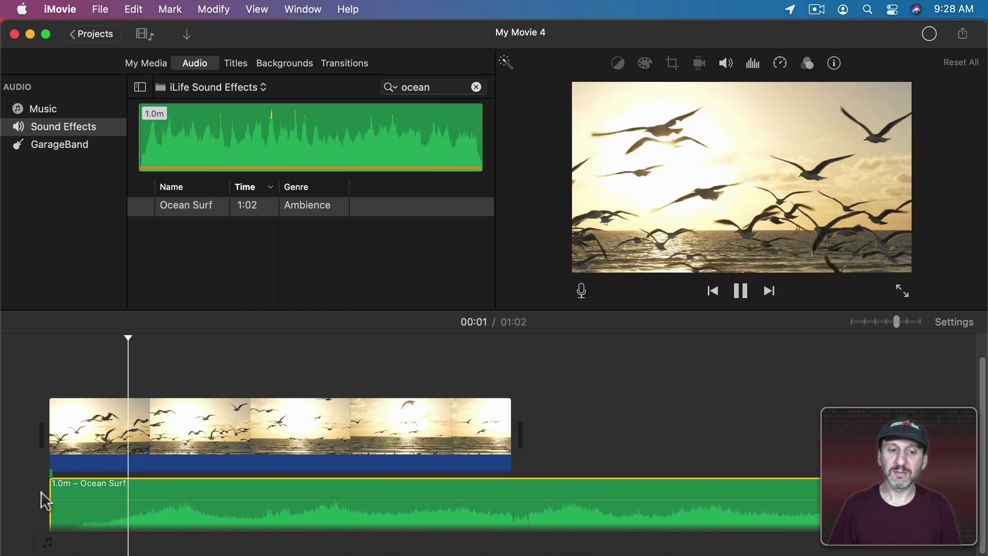
key(space)
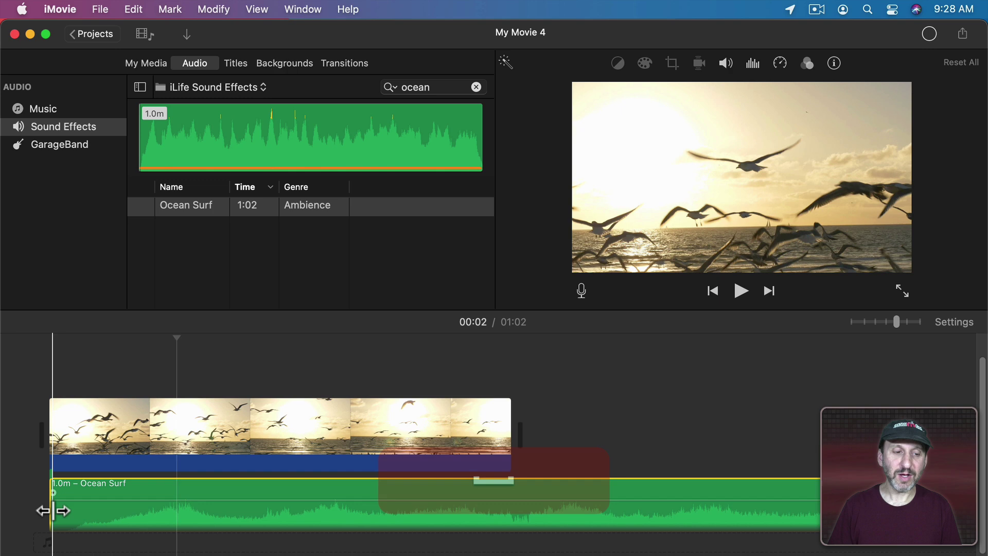
Trim the start of Ocean Surf, slide it back to the beginning, and play from the start
drag(53, 510, 129, 504)
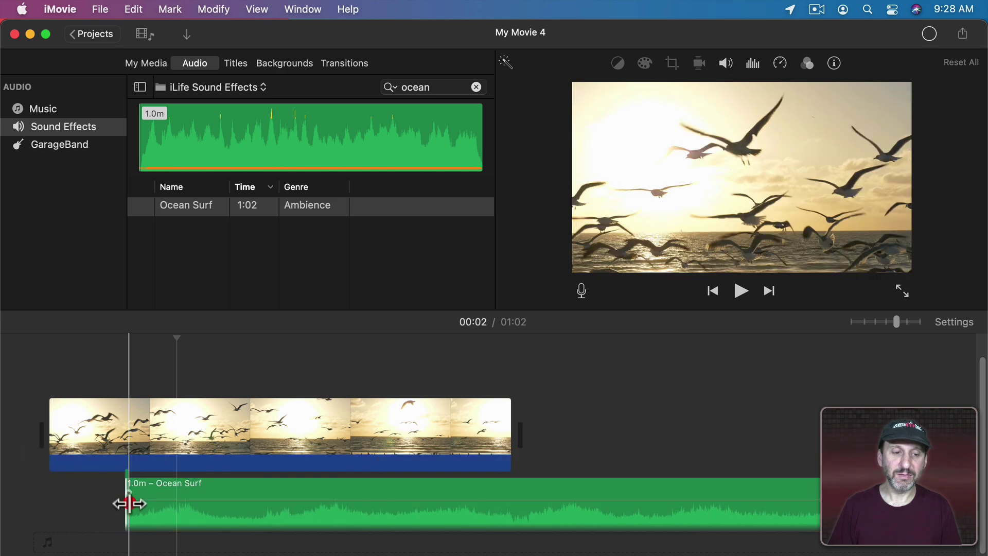
drag(230, 489, 149, 510)
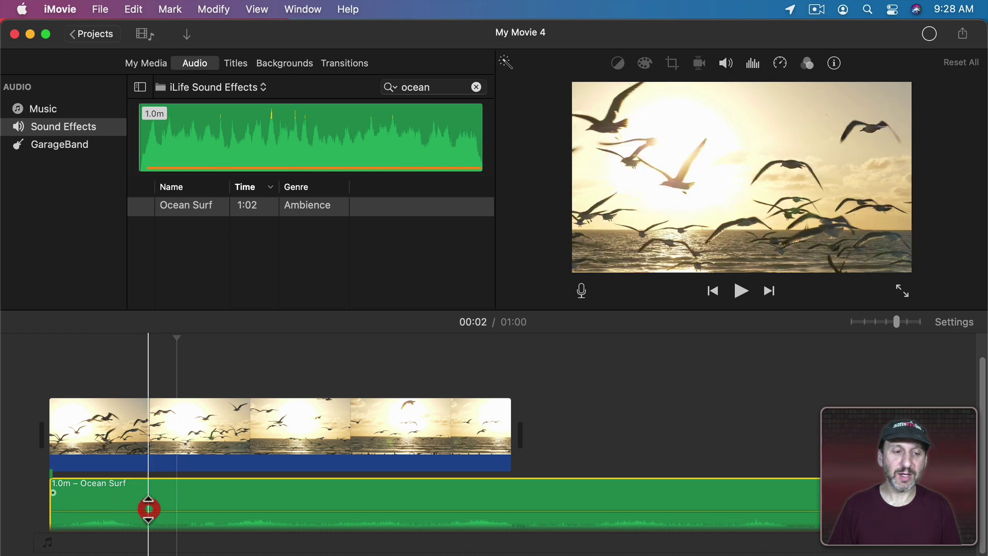
click(44, 489)
key(space)
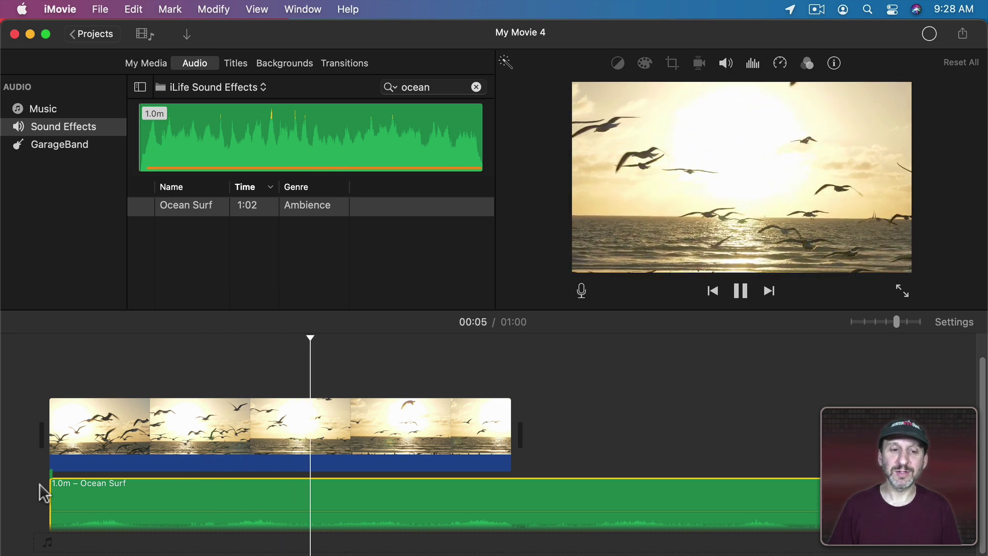
key(space)
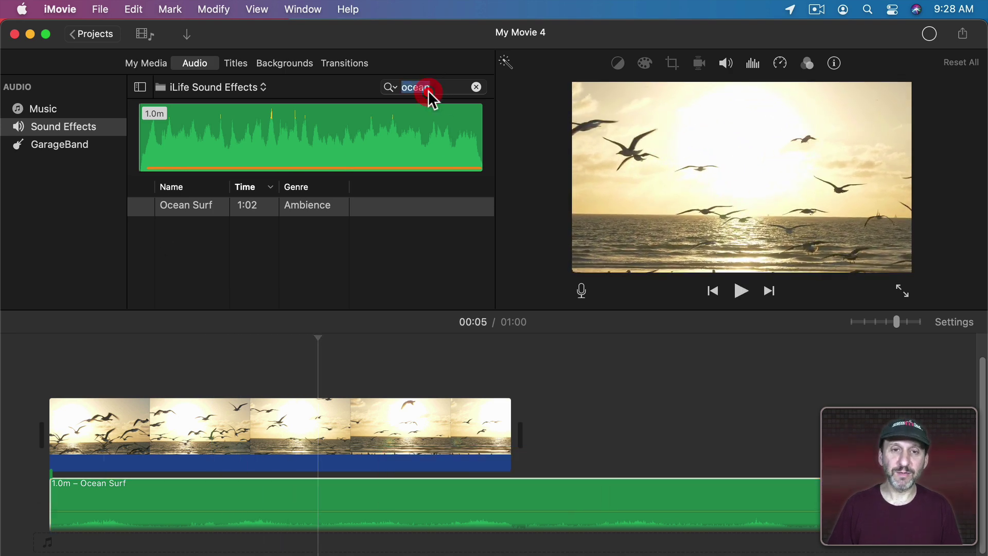
Search 'gull' and place the Seagulls sound at the timeline start above Ocean Surf, then preview
text(gull)
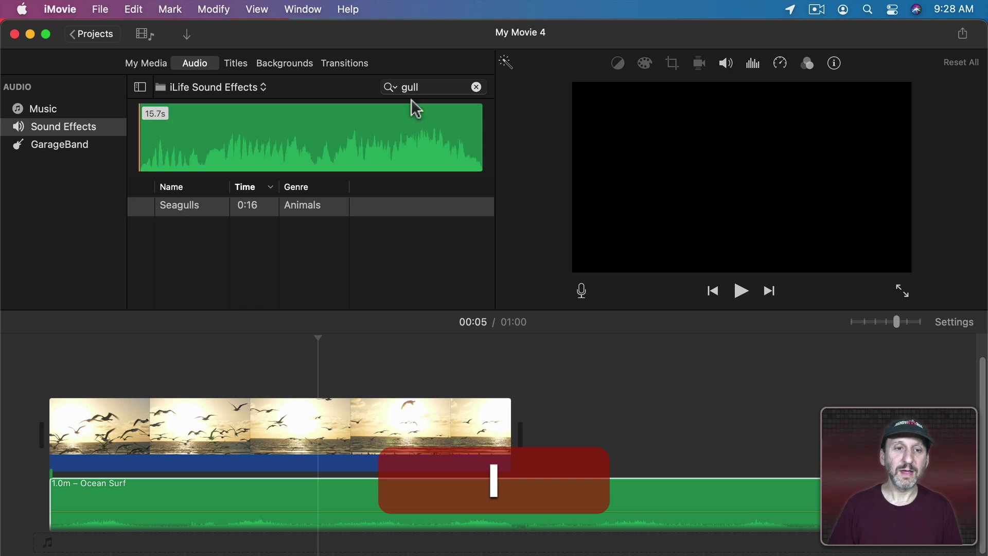
drag(199, 215, 110, 496)
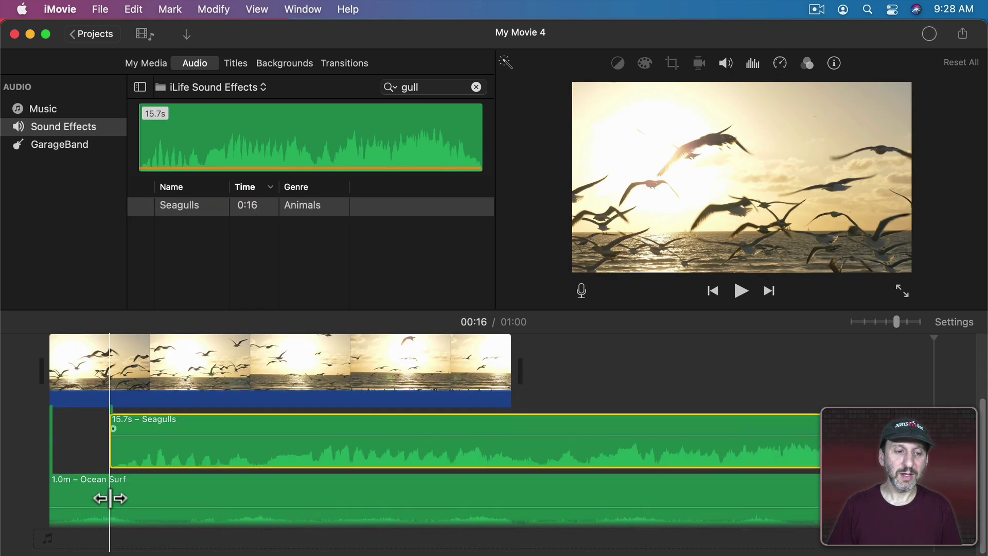
key(space)
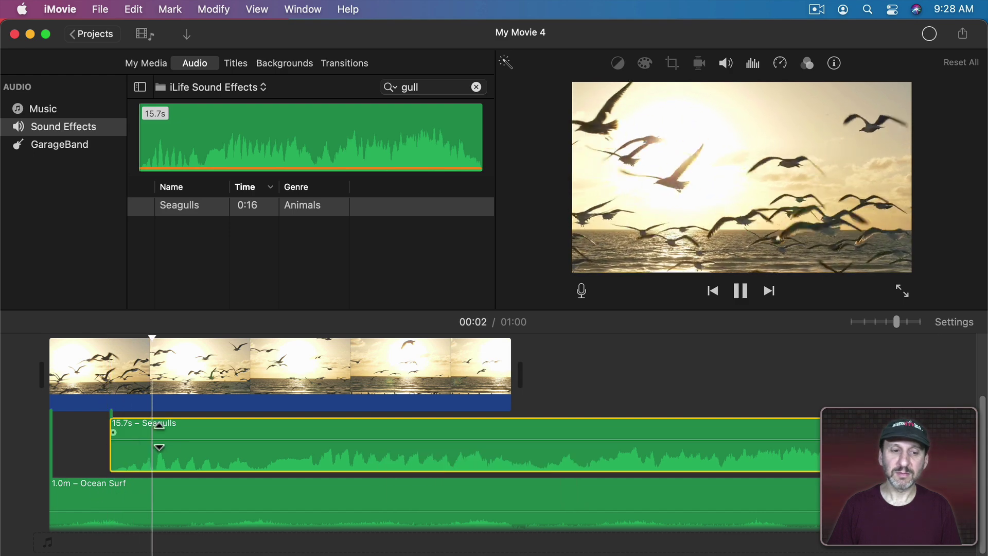
key(space)
drag(220, 442, 165, 437)
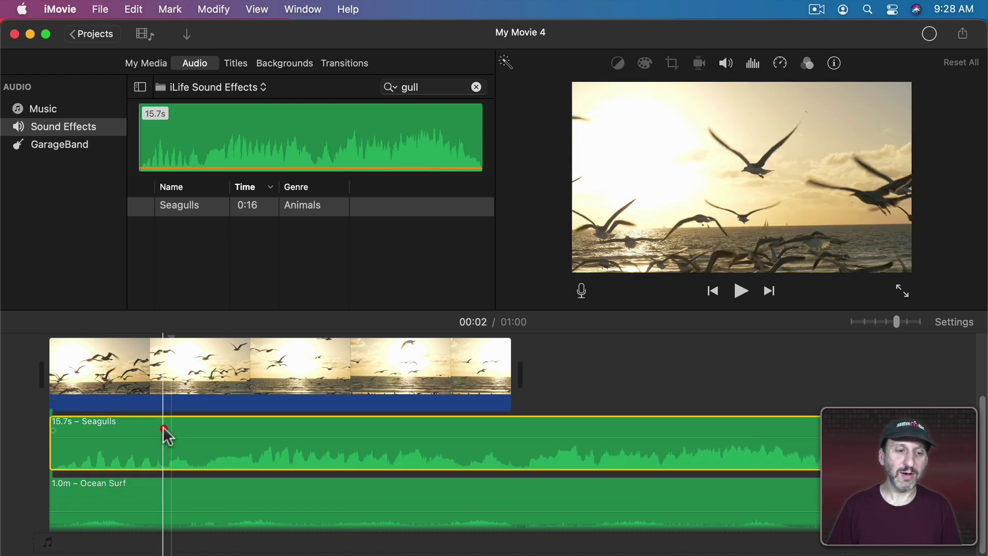
key(space)
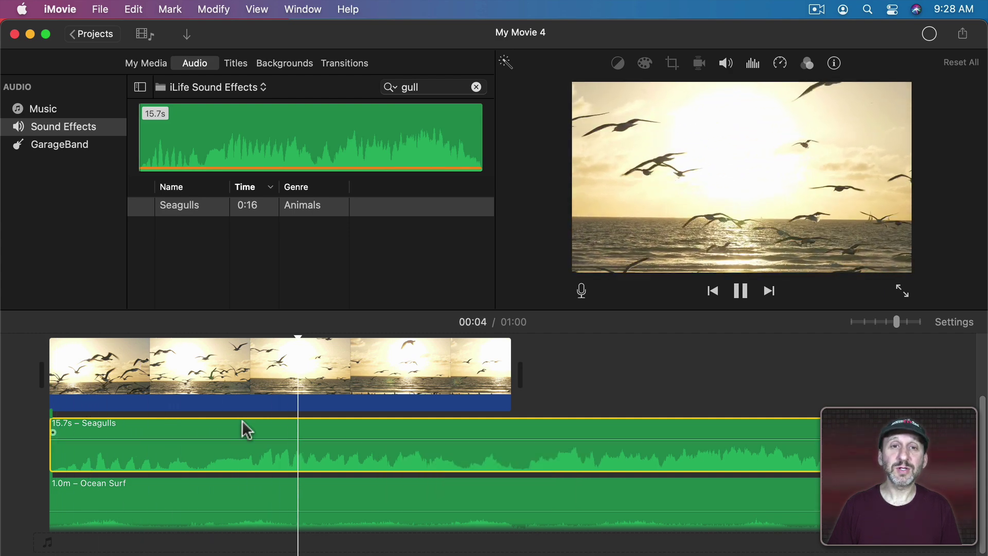
key(space)
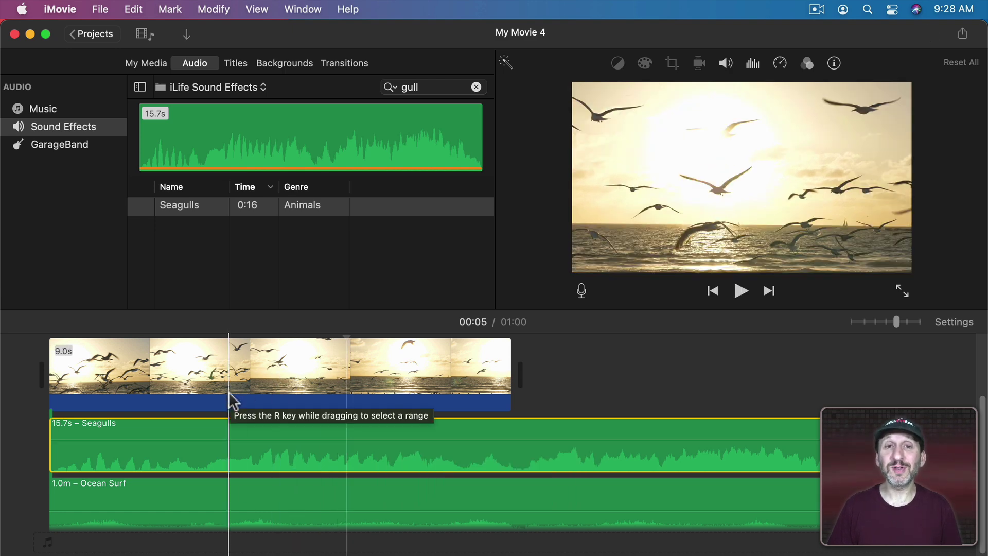
mouse_move(166, 213)
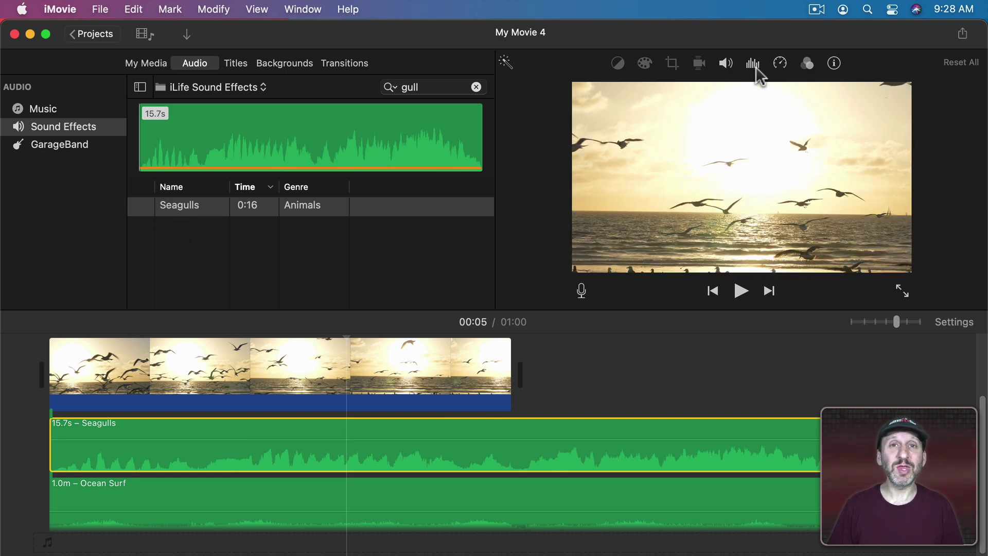
Set Seagulls to a Custom 90% speed with Preserve Pitch enabled, then play it back
click(780, 64)
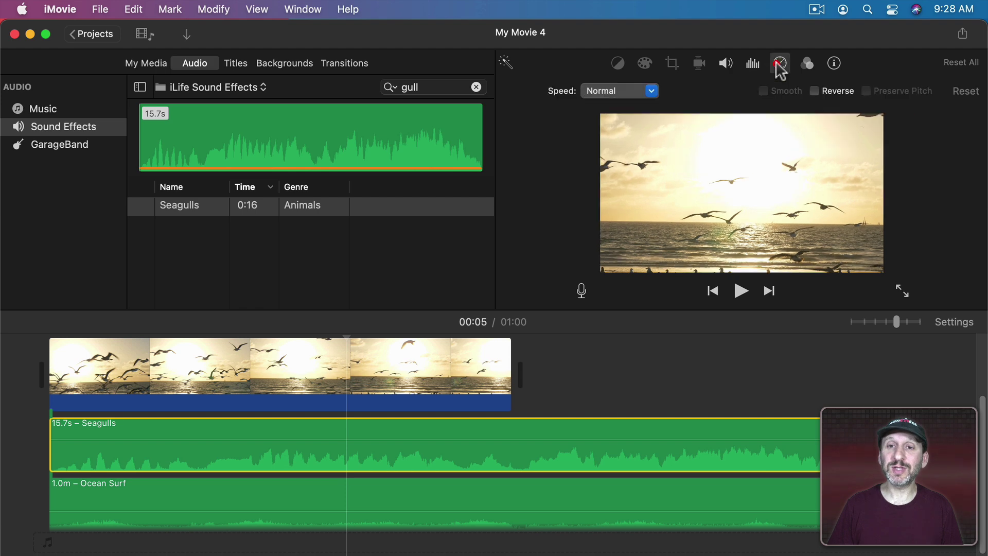
click(650, 92)
click(616, 173)
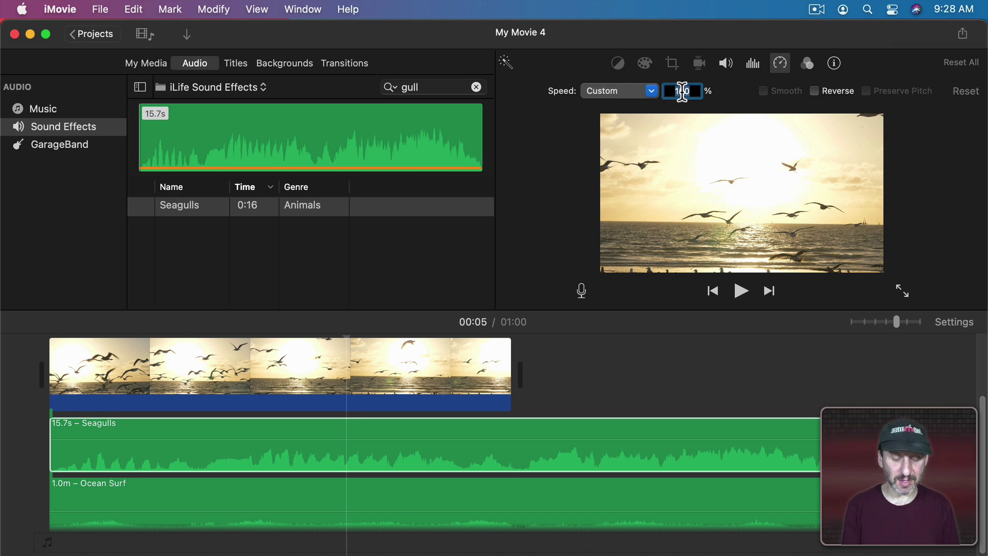
text(90)
key(Return)
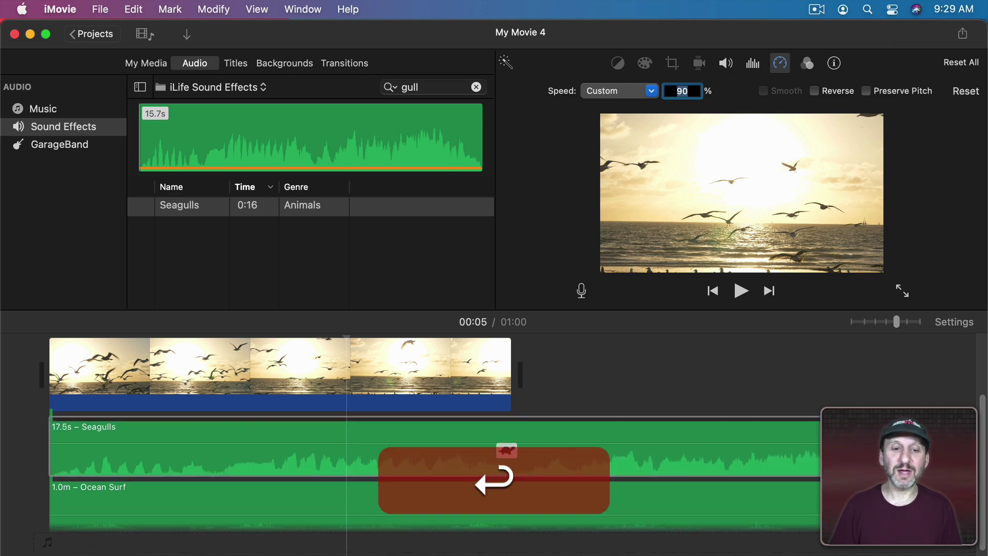
key(space)
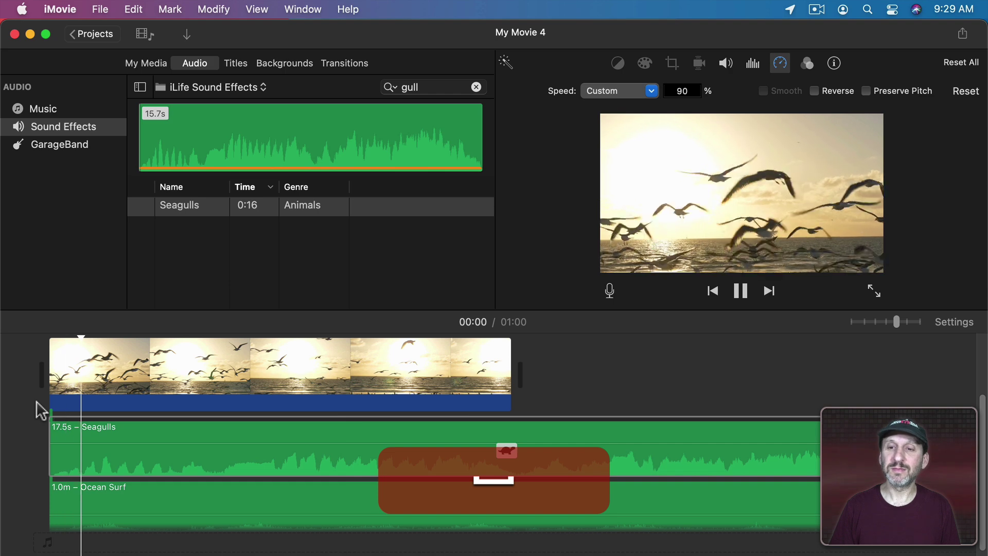
key(space)
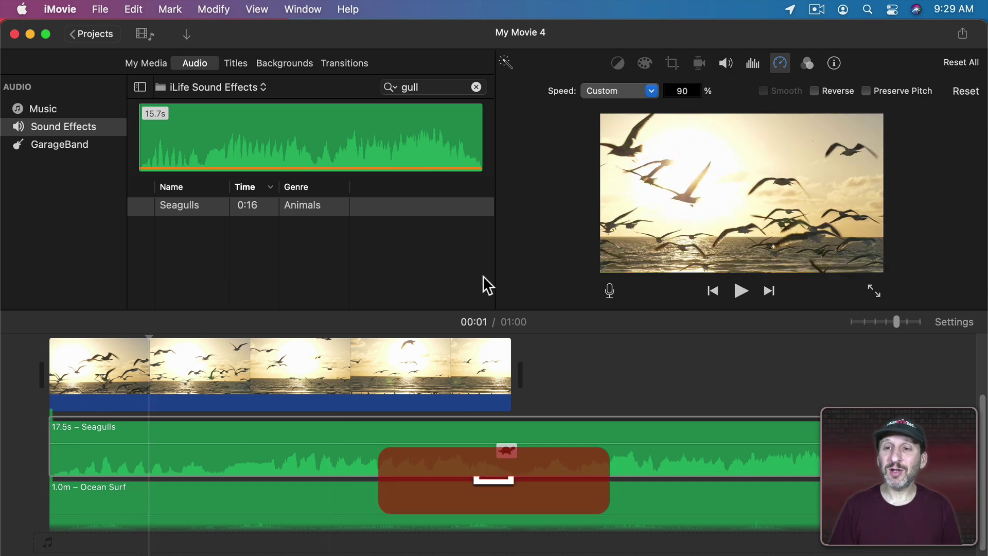
click(867, 91)
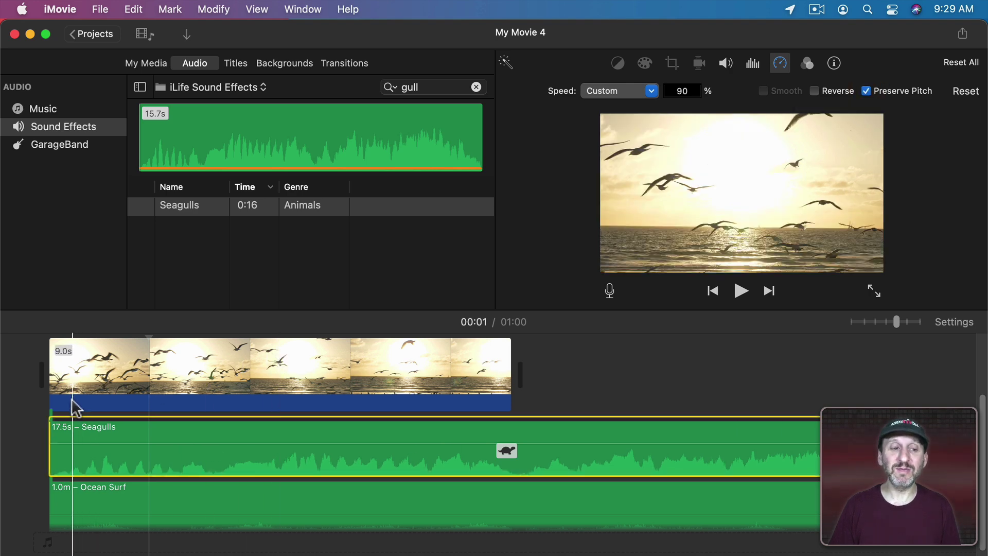
key(space)
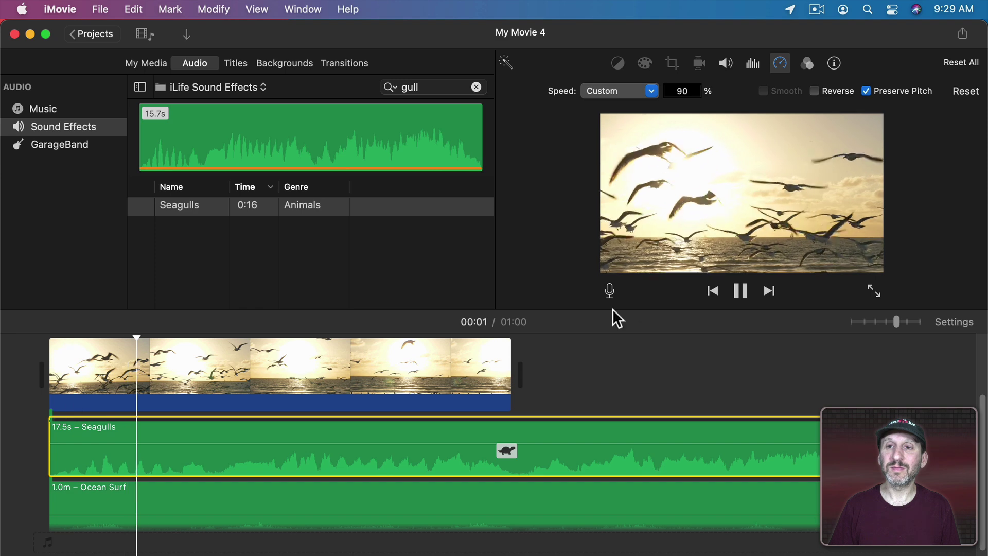
key(space)
Choose the Treble Boost equalizer preset for the Seagulls clip and preview the result
click(754, 64)
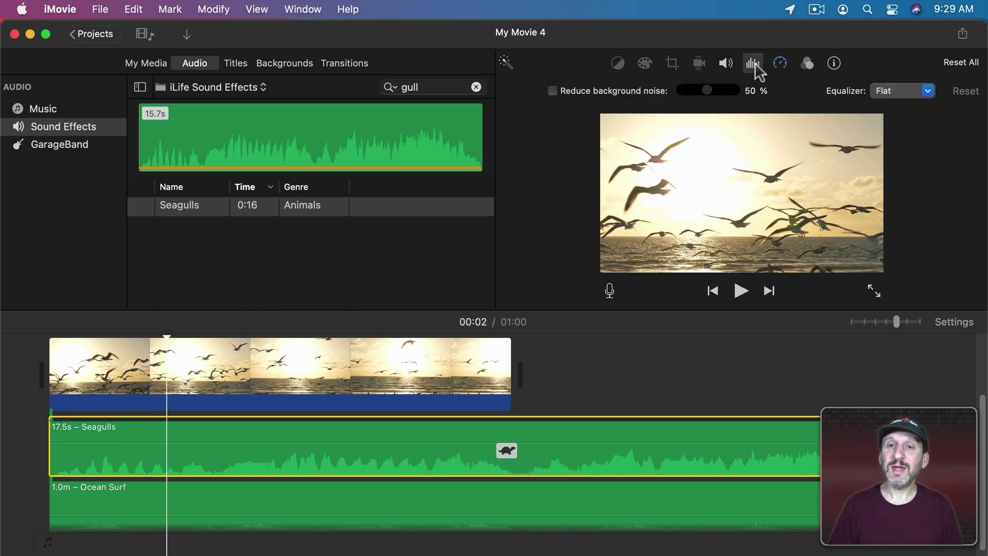
click(929, 92)
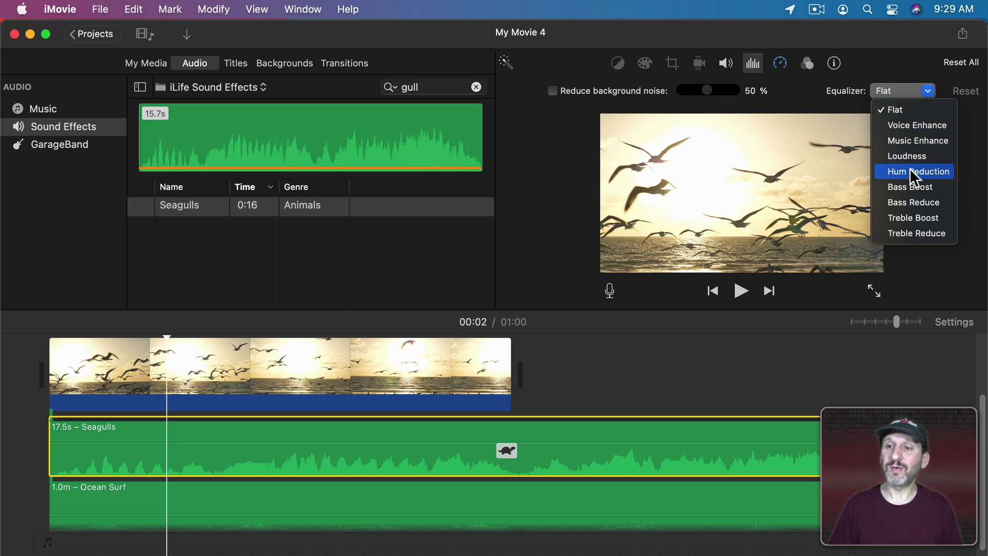
click(909, 216)
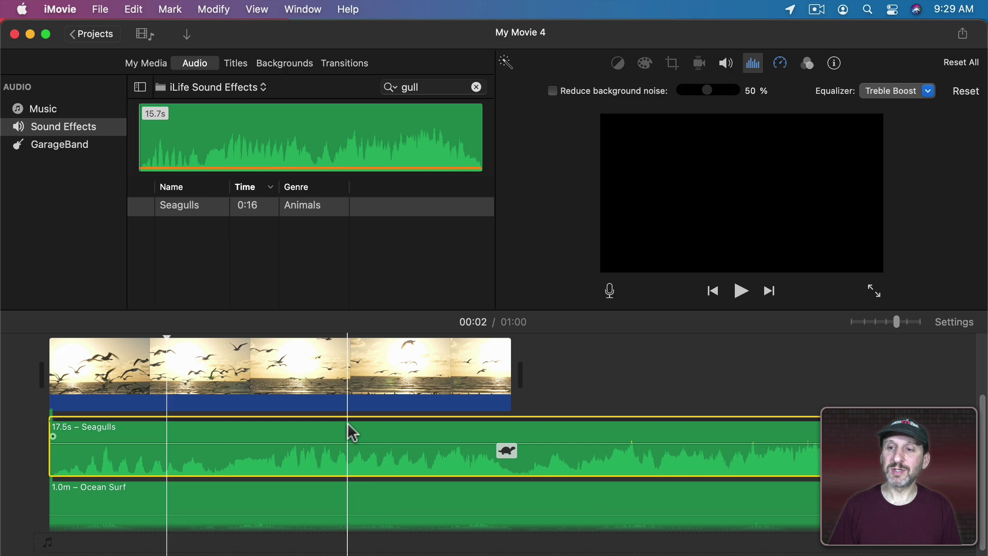
key(space)
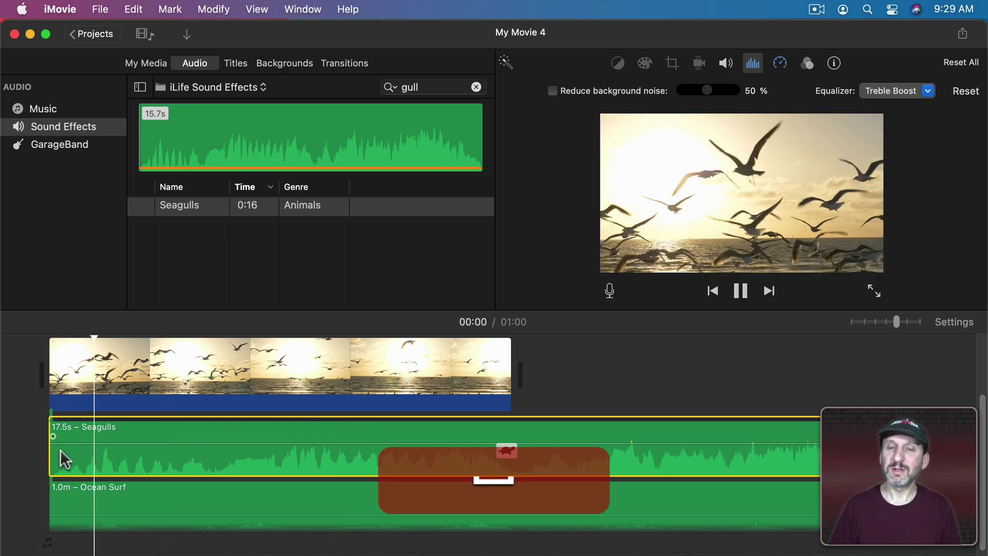
key(space)
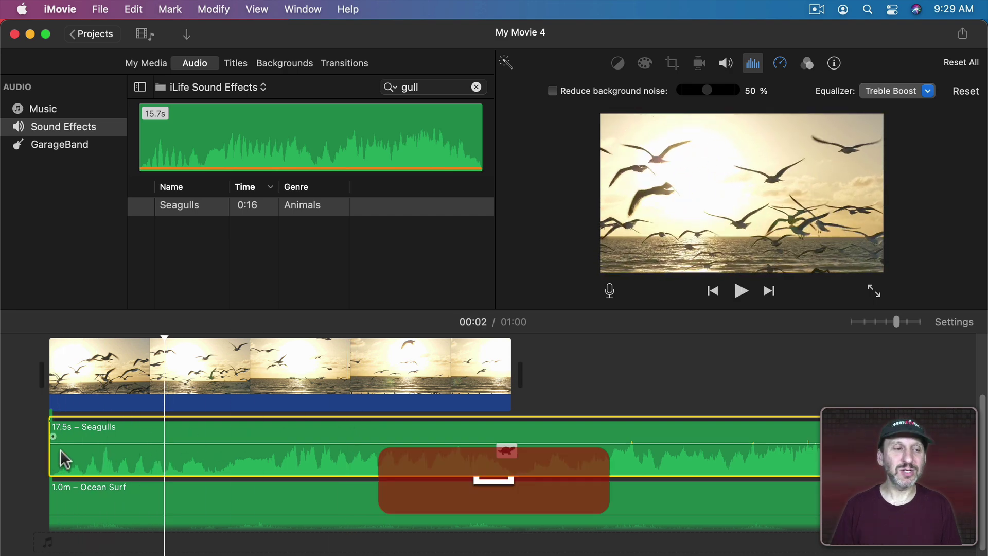
Apply the Muffled audio effect to Seagulls, preview it, then review its speed and equalizer settings
click(807, 62)
click(823, 93)
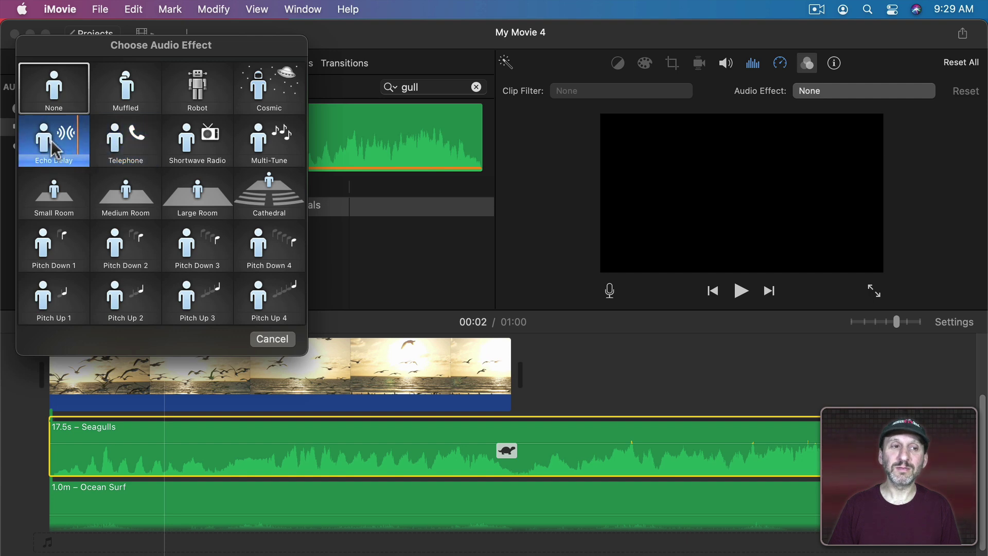
click(127, 101)
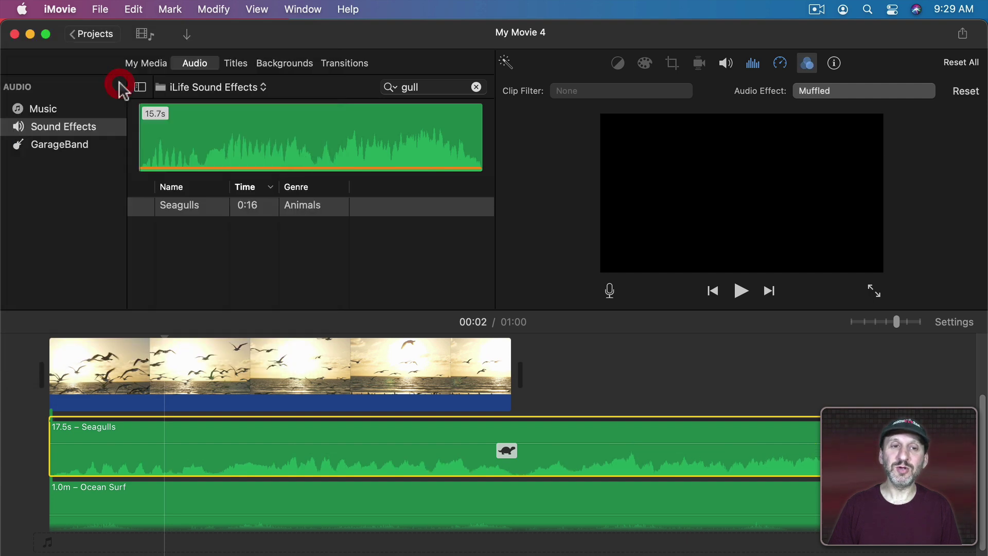
key(space)
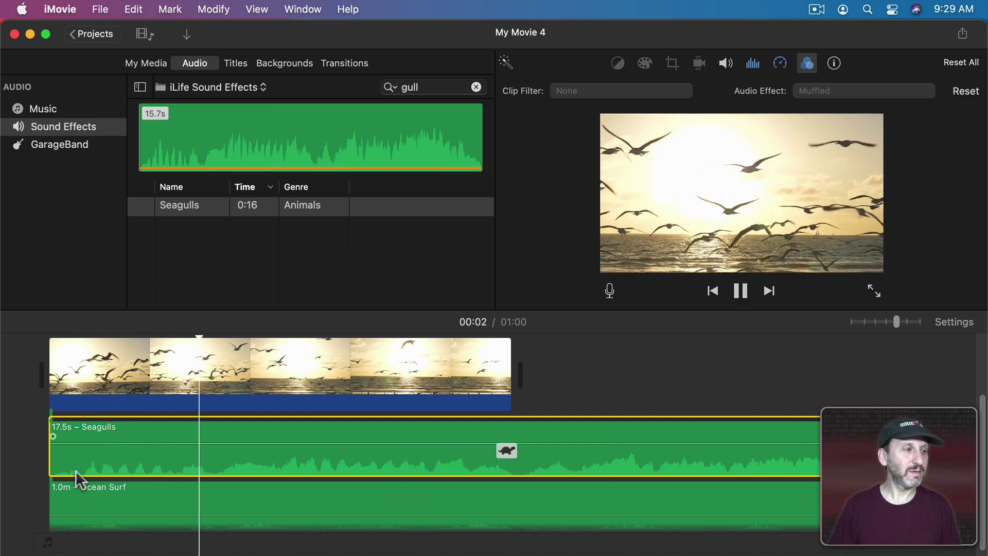
key(space)
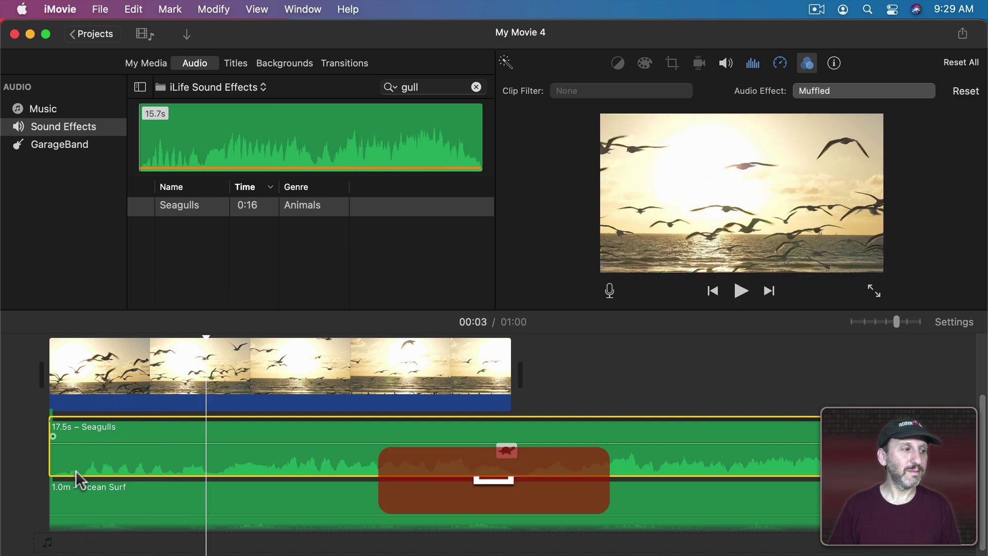
click(781, 64)
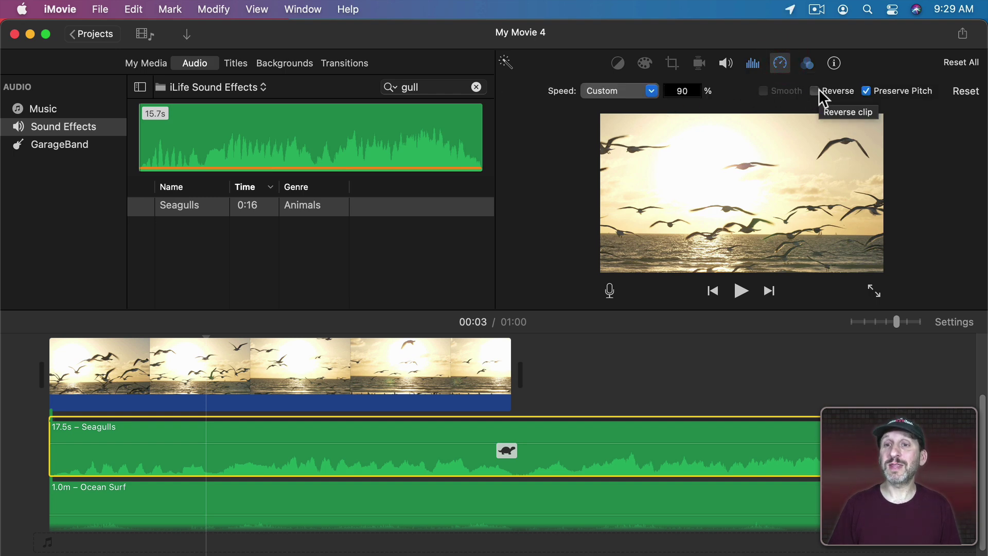
click(753, 62)
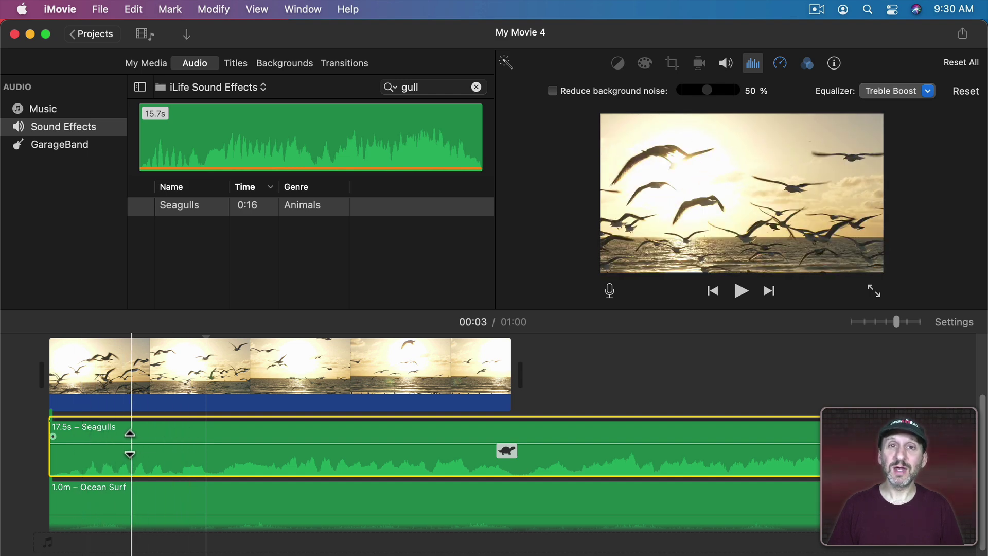
Add Seagulls volume keyframes dipping to 71%, 35% and near the start, then play it back
drag(133, 445, 134, 439)
key(alt)
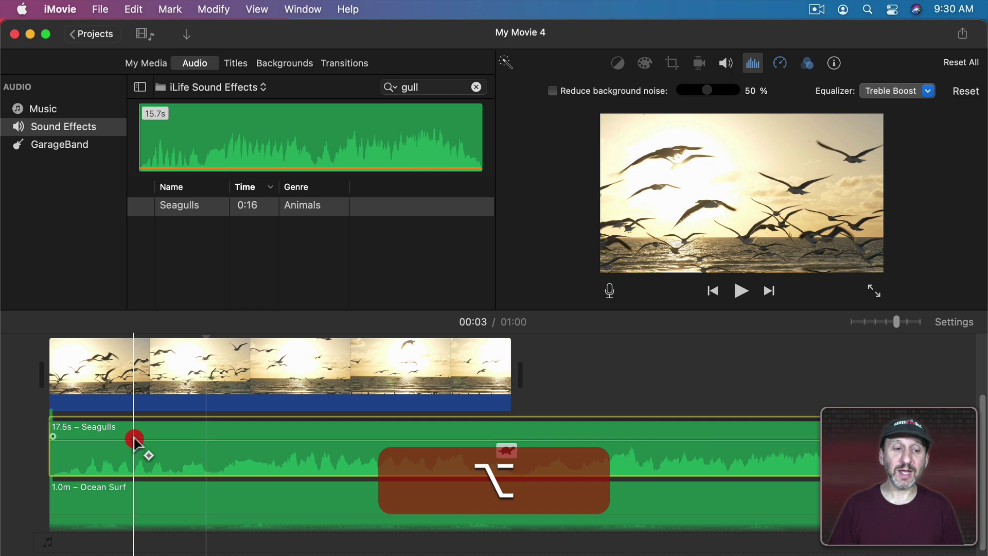
alt+click(200, 440)
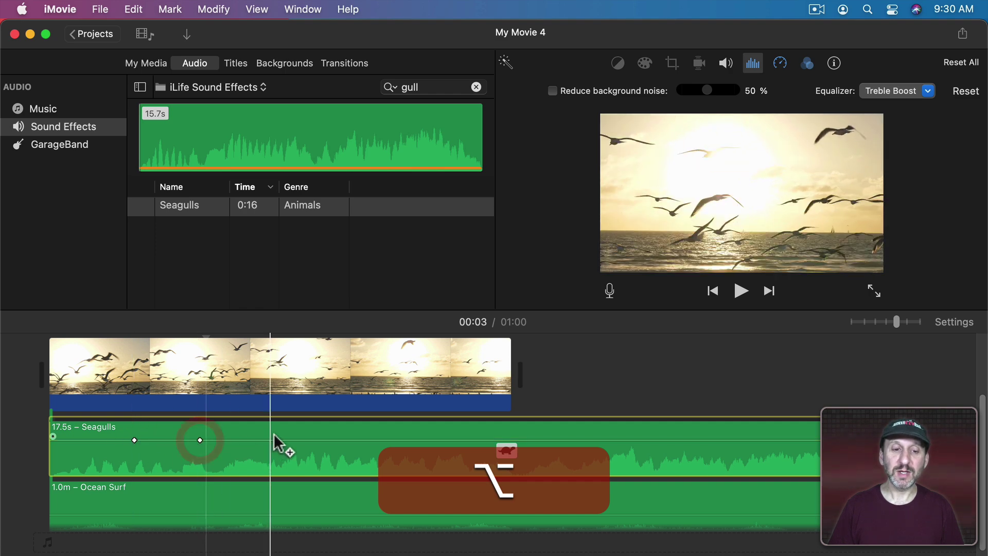
alt+click(284, 440)
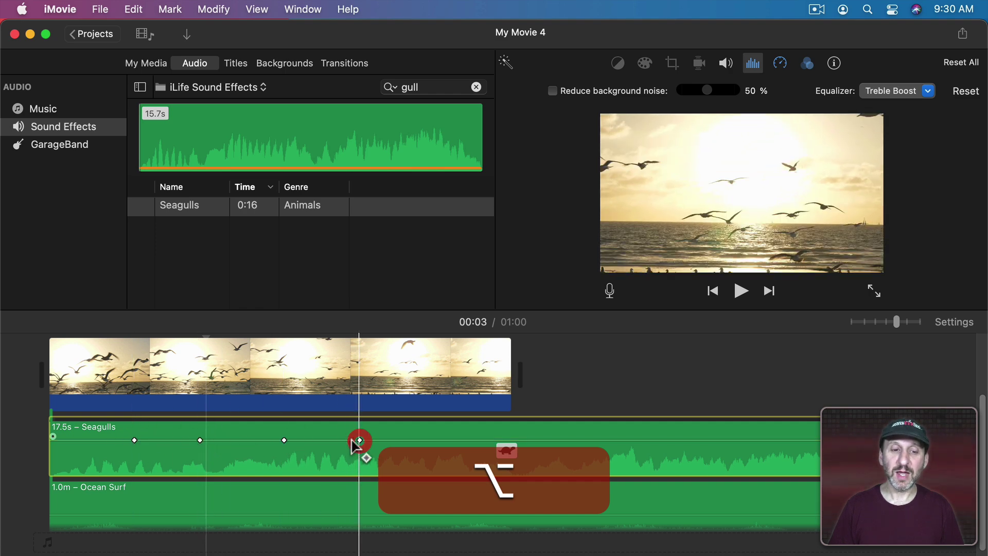
drag(201, 440, 200, 456)
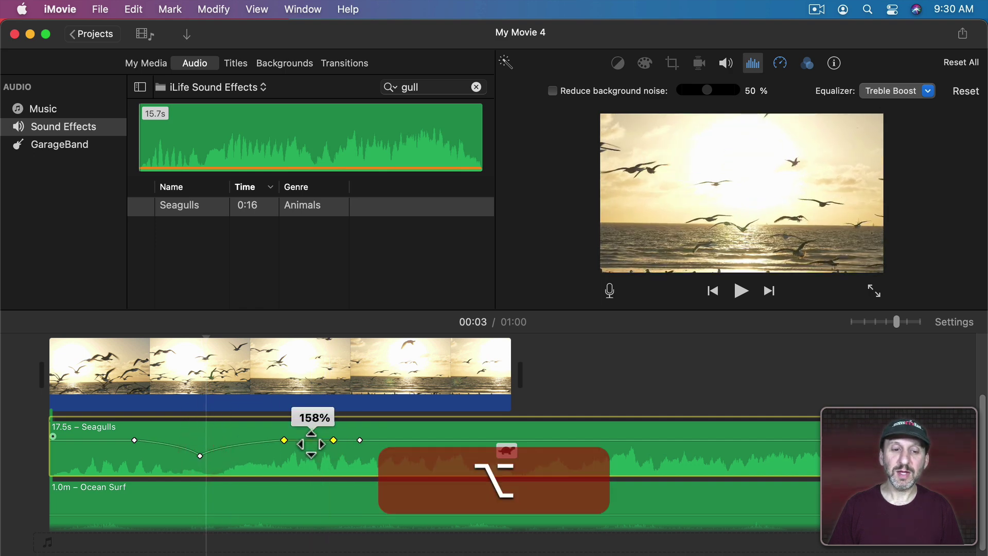
mouse_move(311, 443)
mouse_down()
mouse_move(310, 454)
mouse_move(309, 444)
mouse_up()
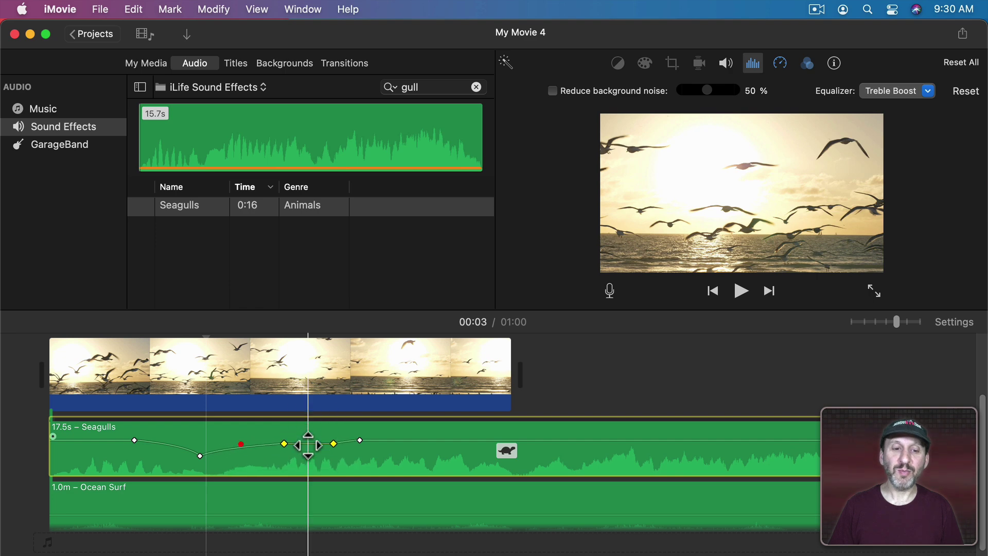
alt+click(69, 441)
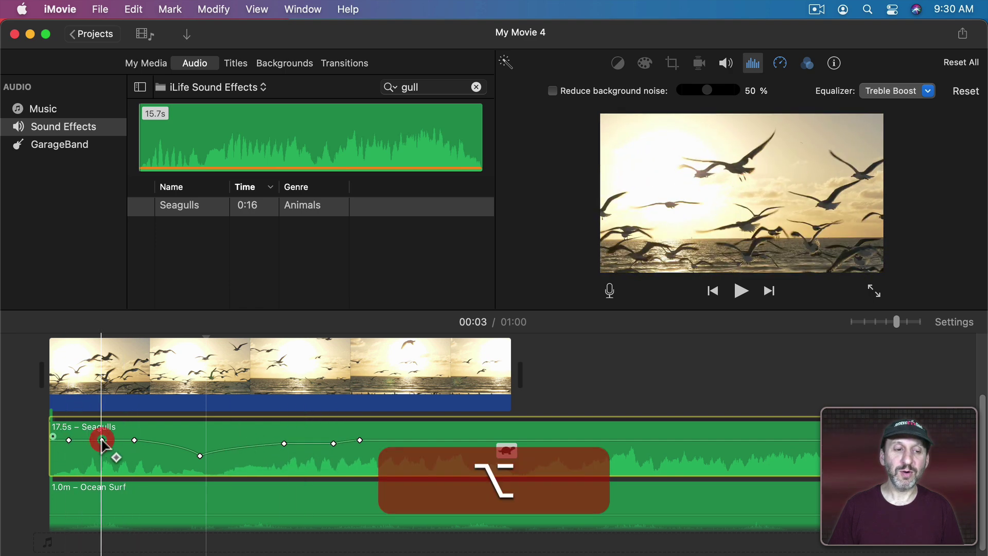
drag(102, 440, 102, 453)
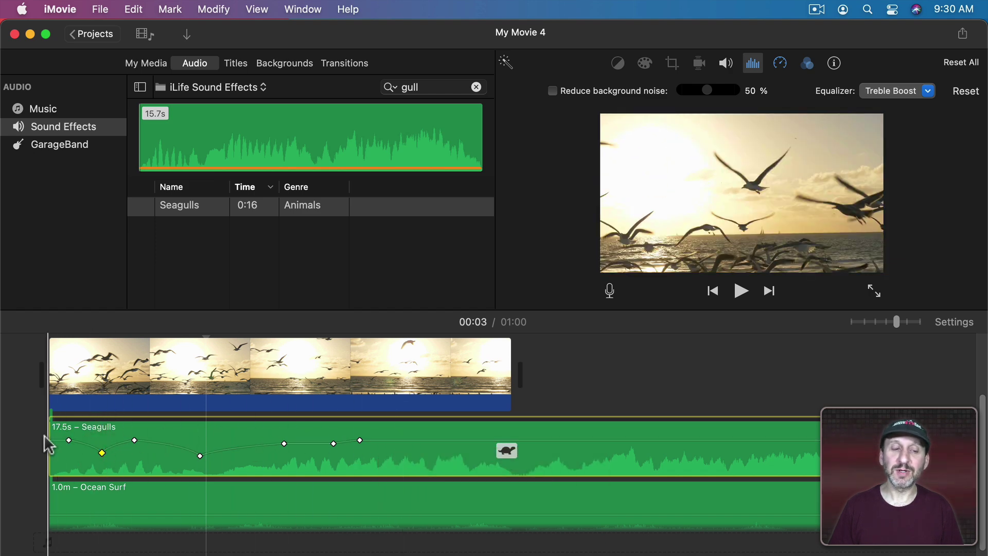
key(space)
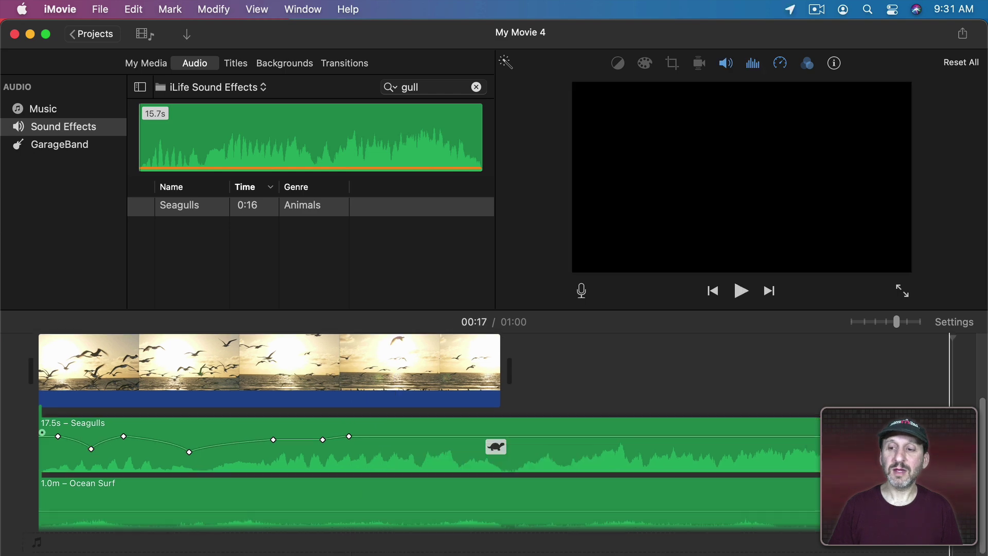
Trim Seagulls and Ocean Surf to end at 9.0 s and lengthen the Seagulls fade-out
drag(934, 435, 509, 435)
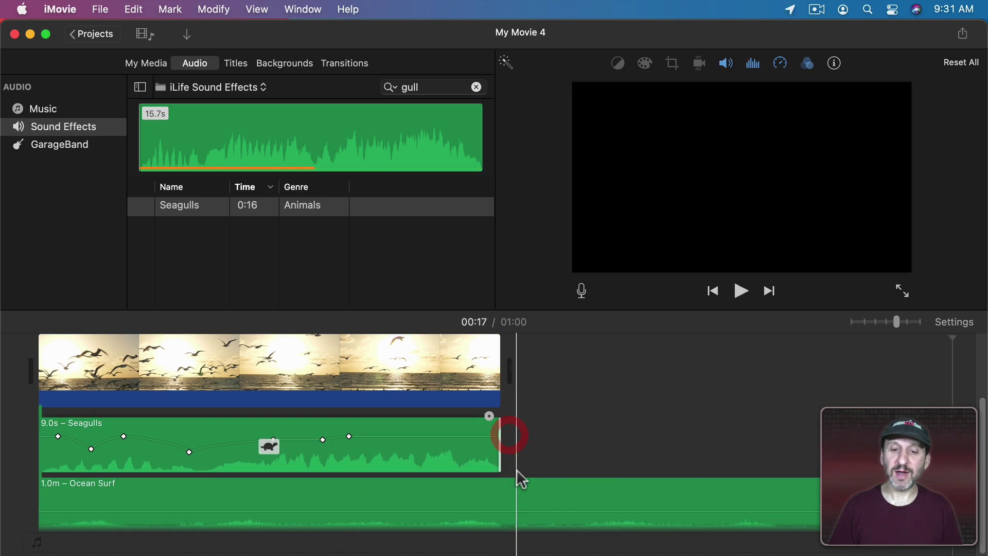
drag(818, 488, 510, 491)
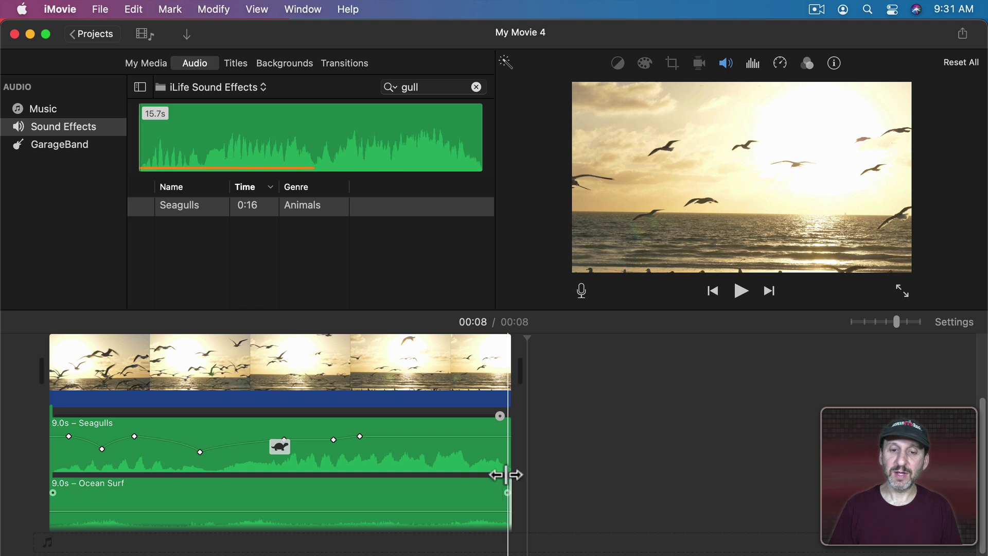
click(503, 417)
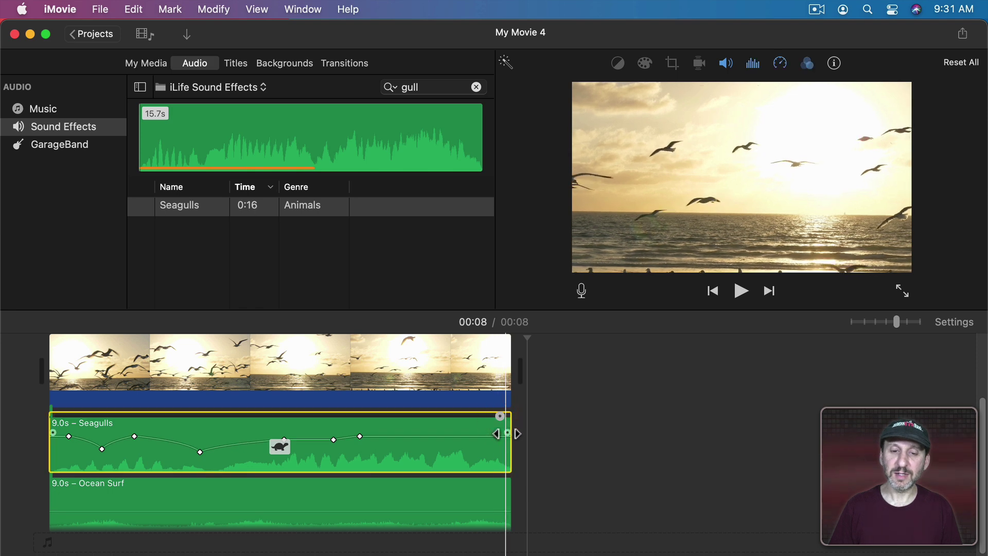
drag(482, 436, 453, 435)
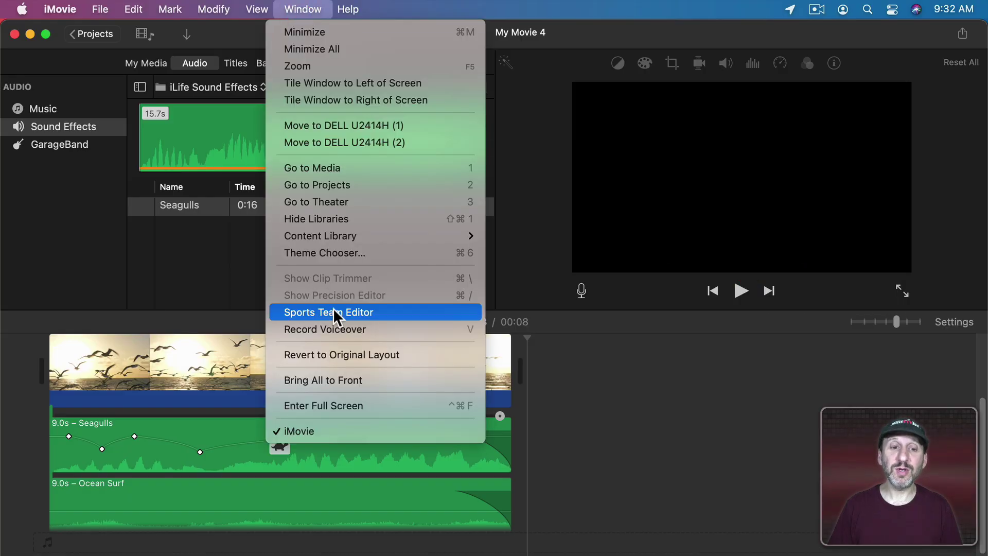
Record a 1.5-second VO-1 voiceover starting at 00:02 and play it back
click(336, 329)
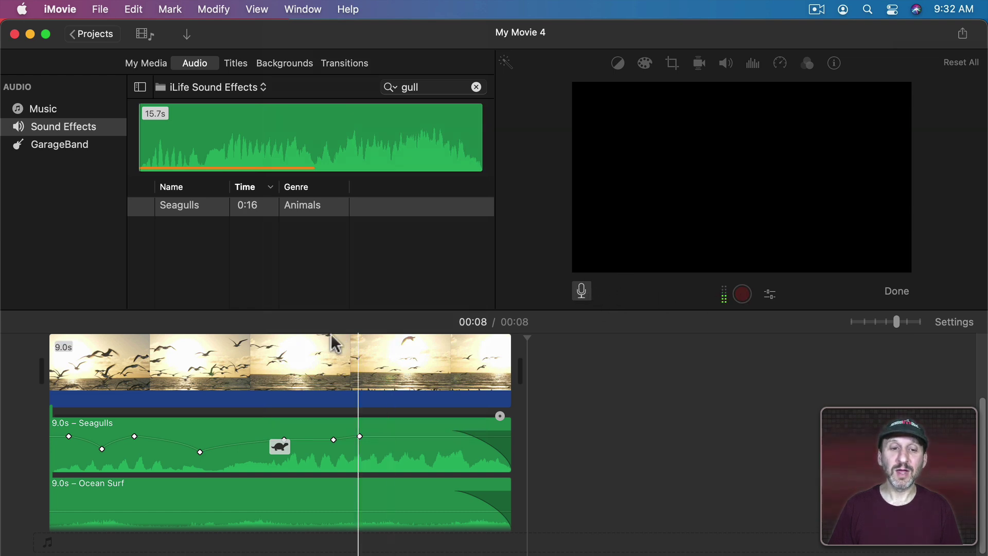
click(259, 344)
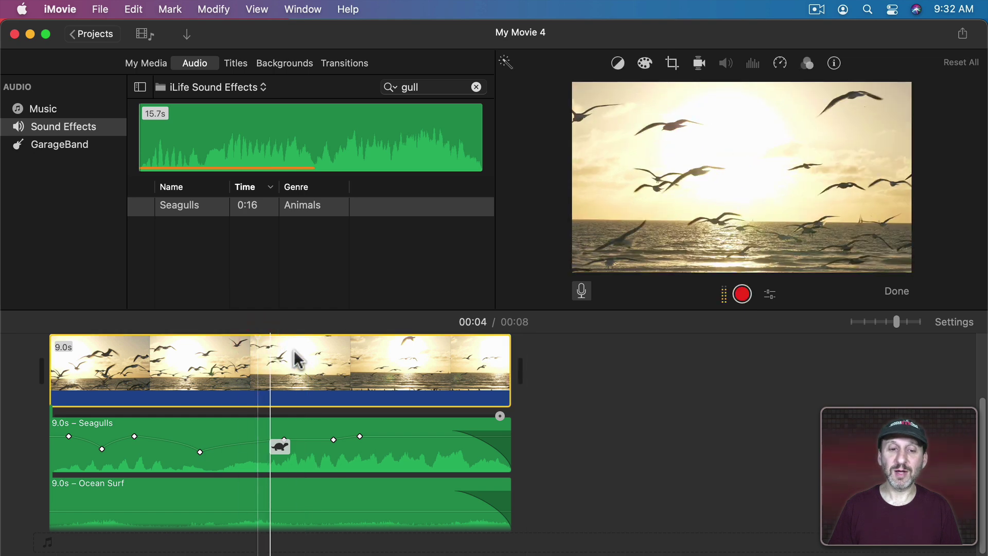
click(179, 363)
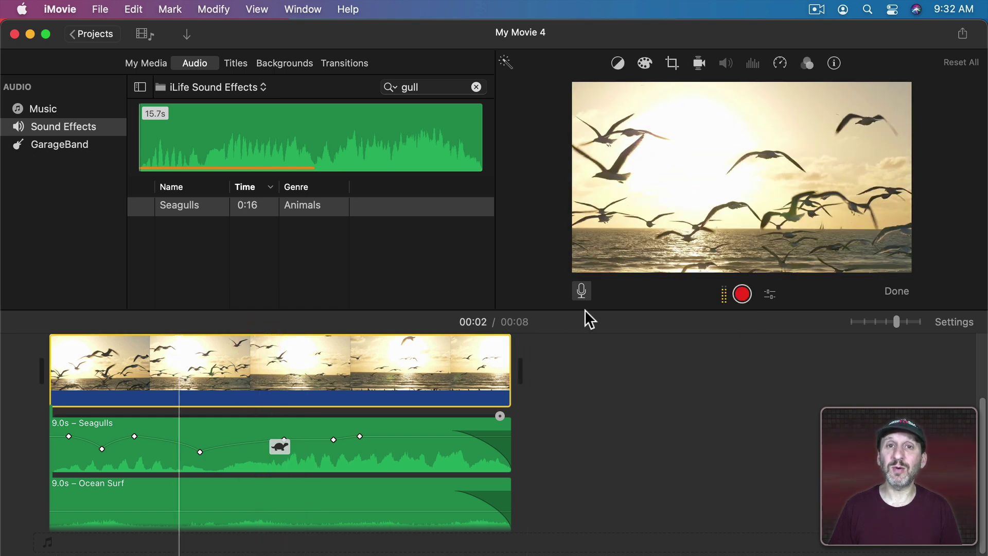
click(742, 295)
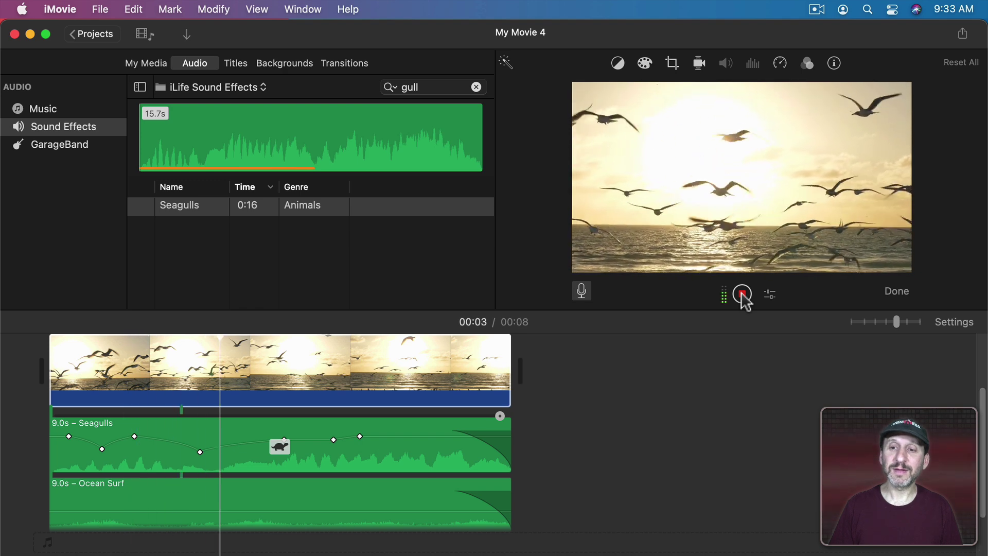
click(743, 298)
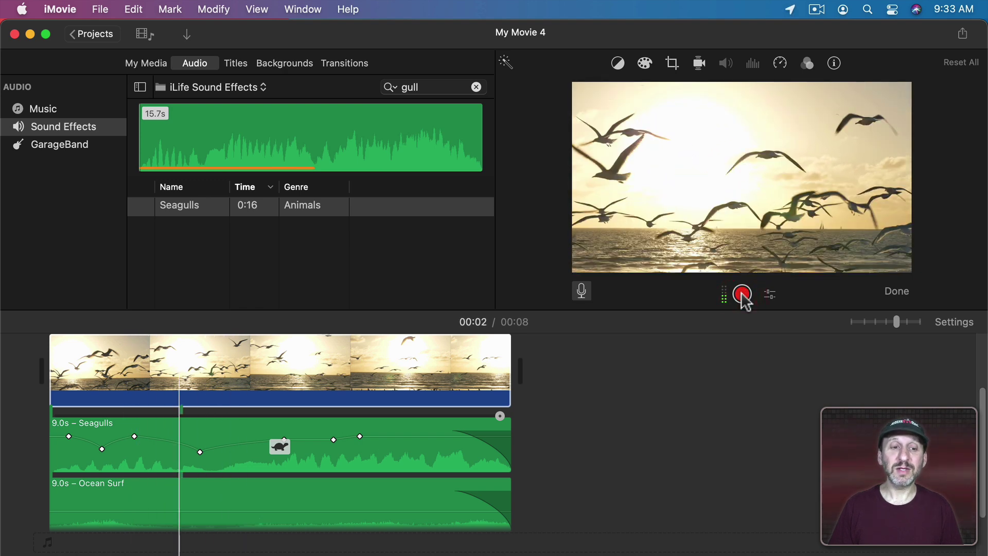
scroll(233, 427, down, 3)
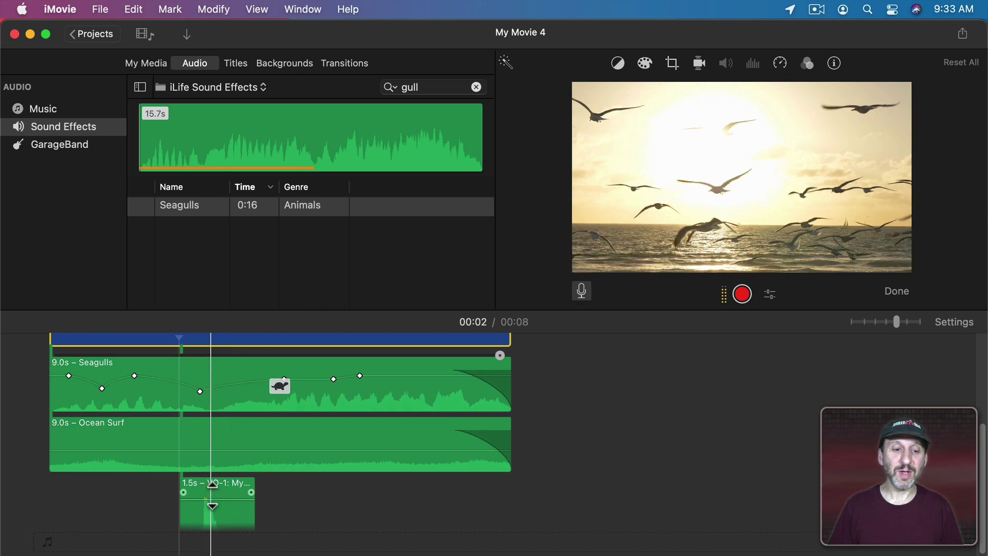
key(space)
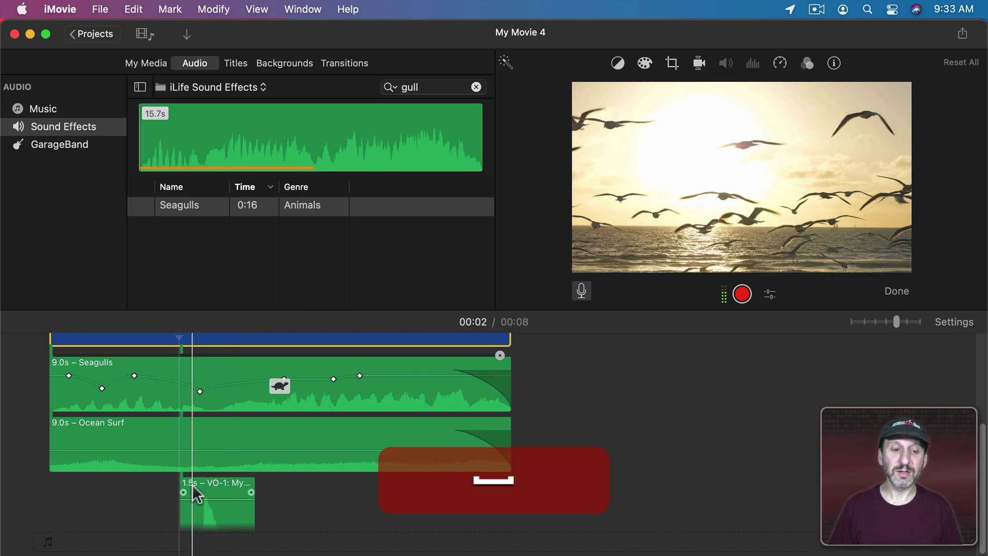
key(space)
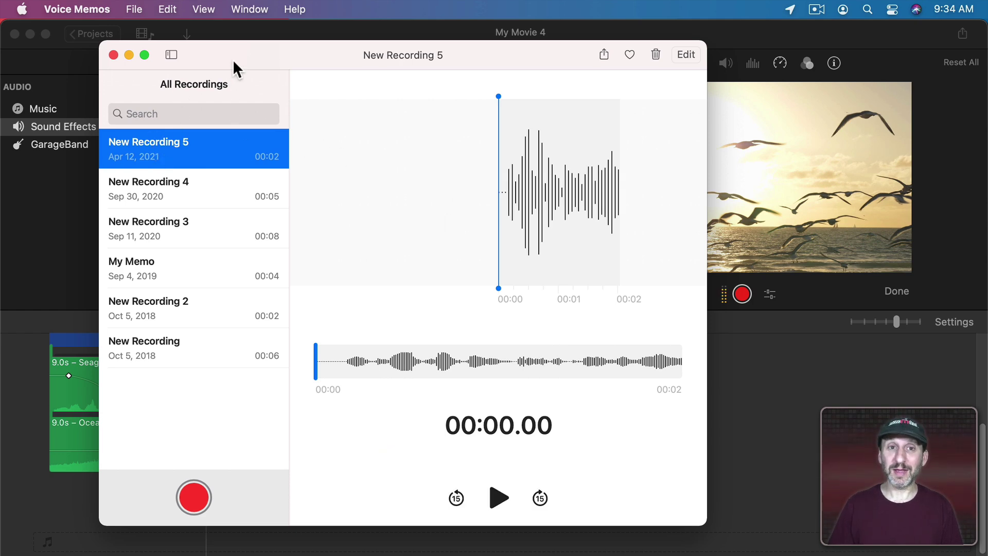
Export New Recording 5 from Voice Memos to the desktop as New Recording 5.m4a
key(super+Tab)
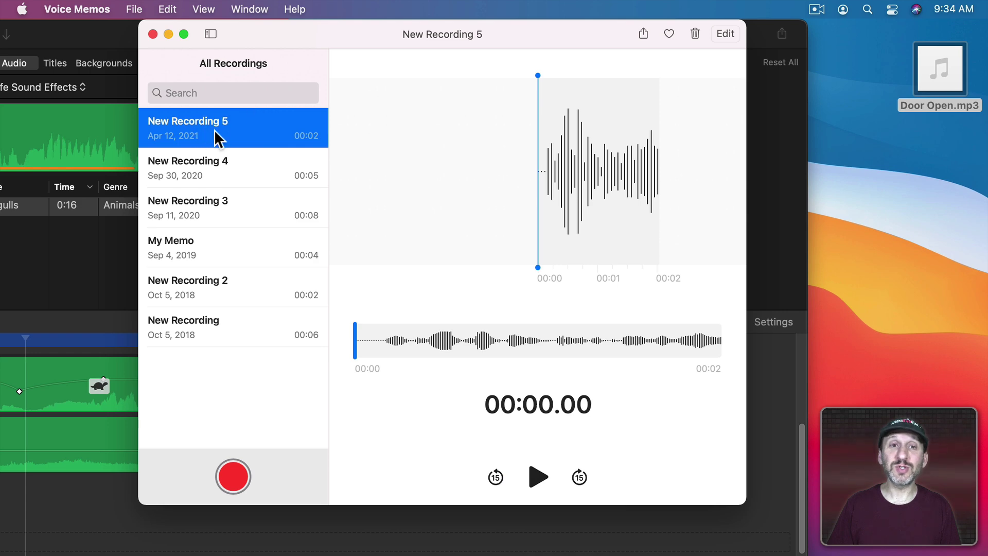
drag(214, 134, 922, 153)
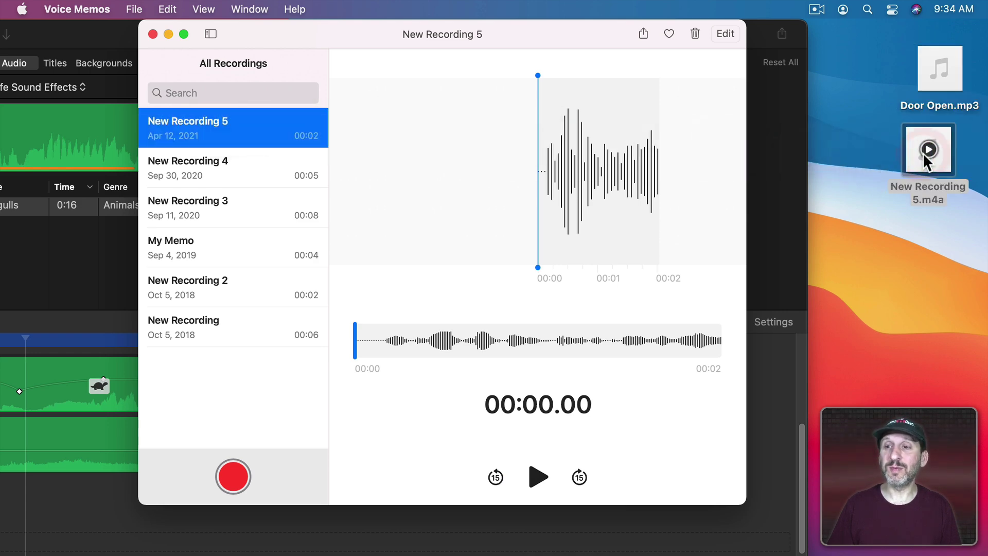
Add New Recording 5.m4a as a 2.0s clip beneath the Ocean Surf track around 00:05
click(84, 33)
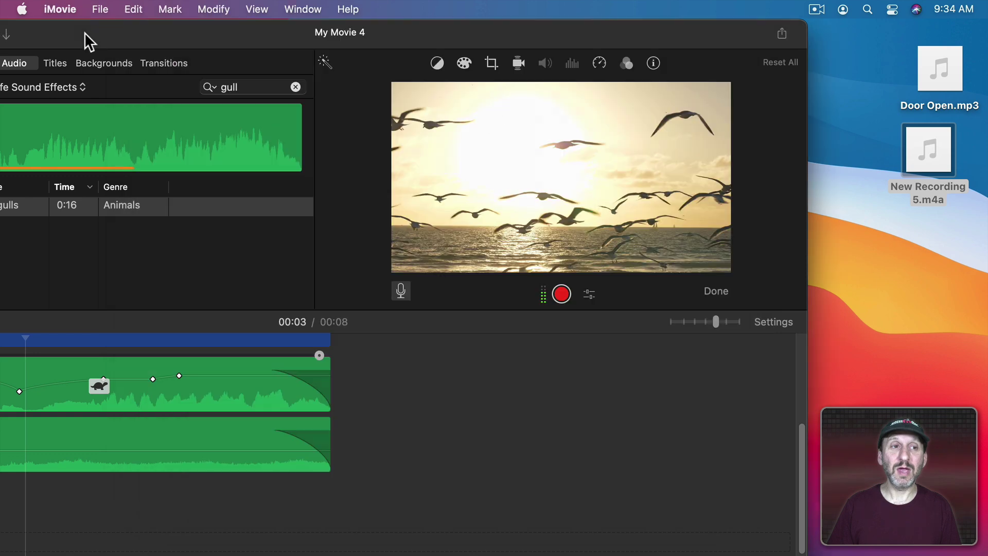
drag(84, 32, 166, 32)
drag(915, 178, 144, 507)
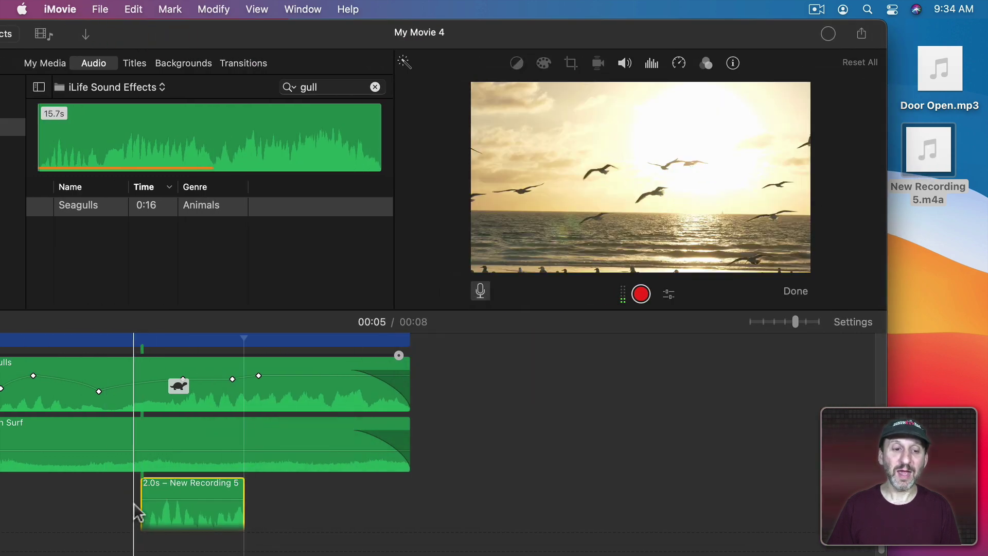